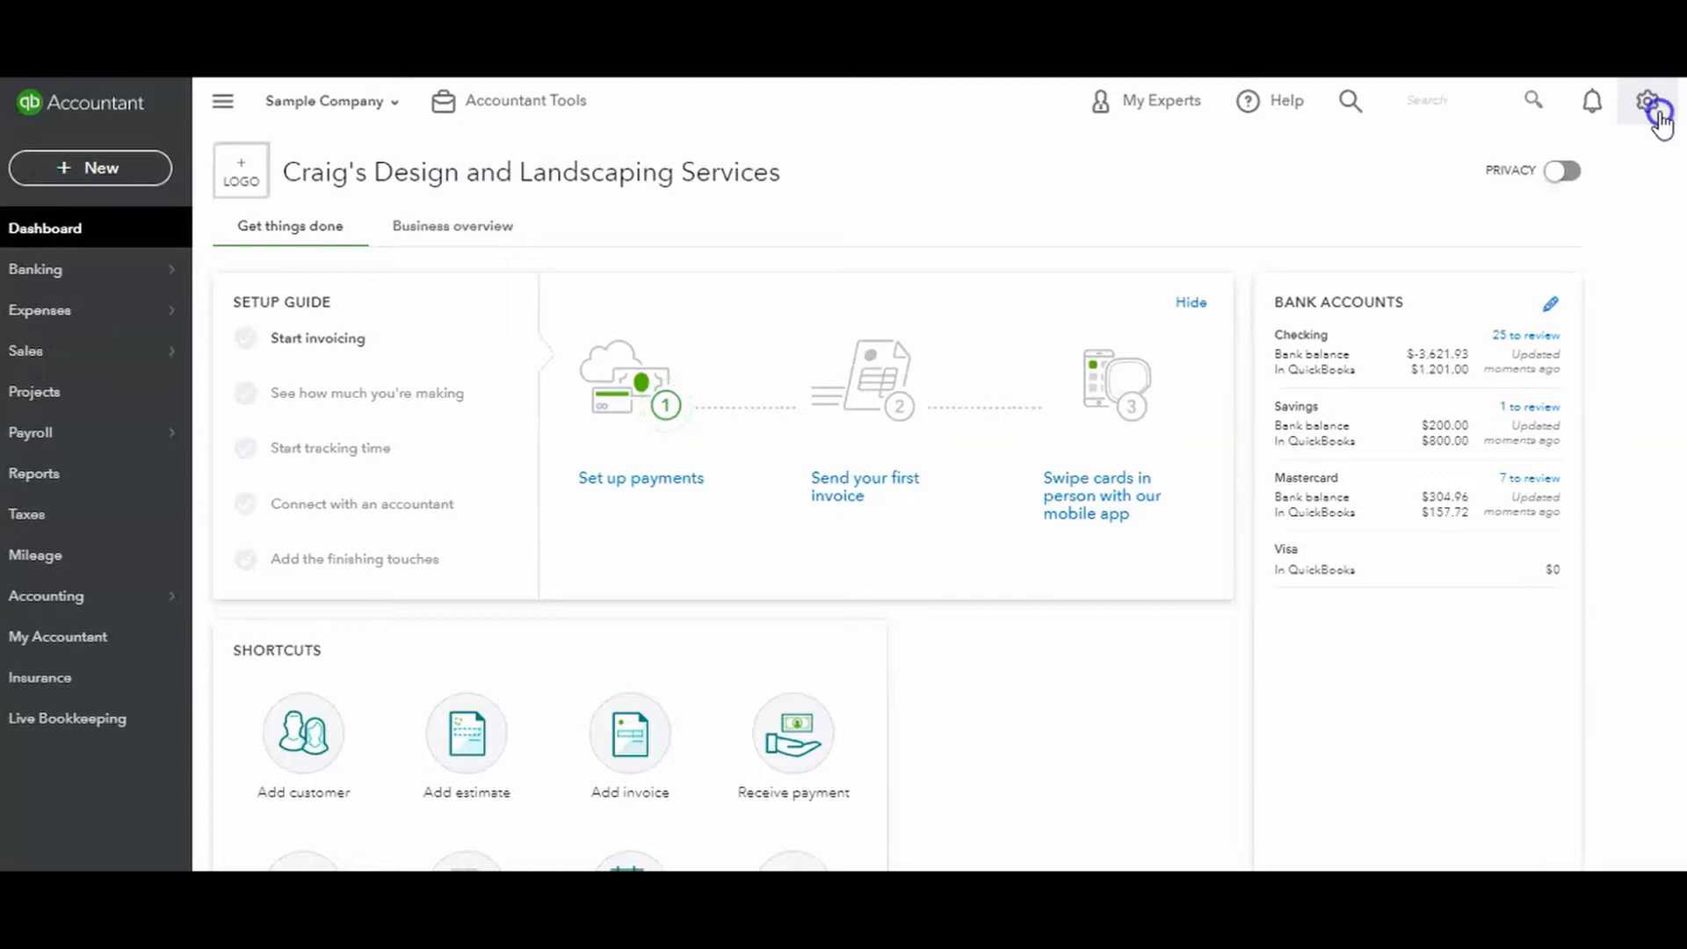
Open the Reconcile tool to begin reconciling a bank account.
{"action": "left_click", "coordinate": [1659, 123]}
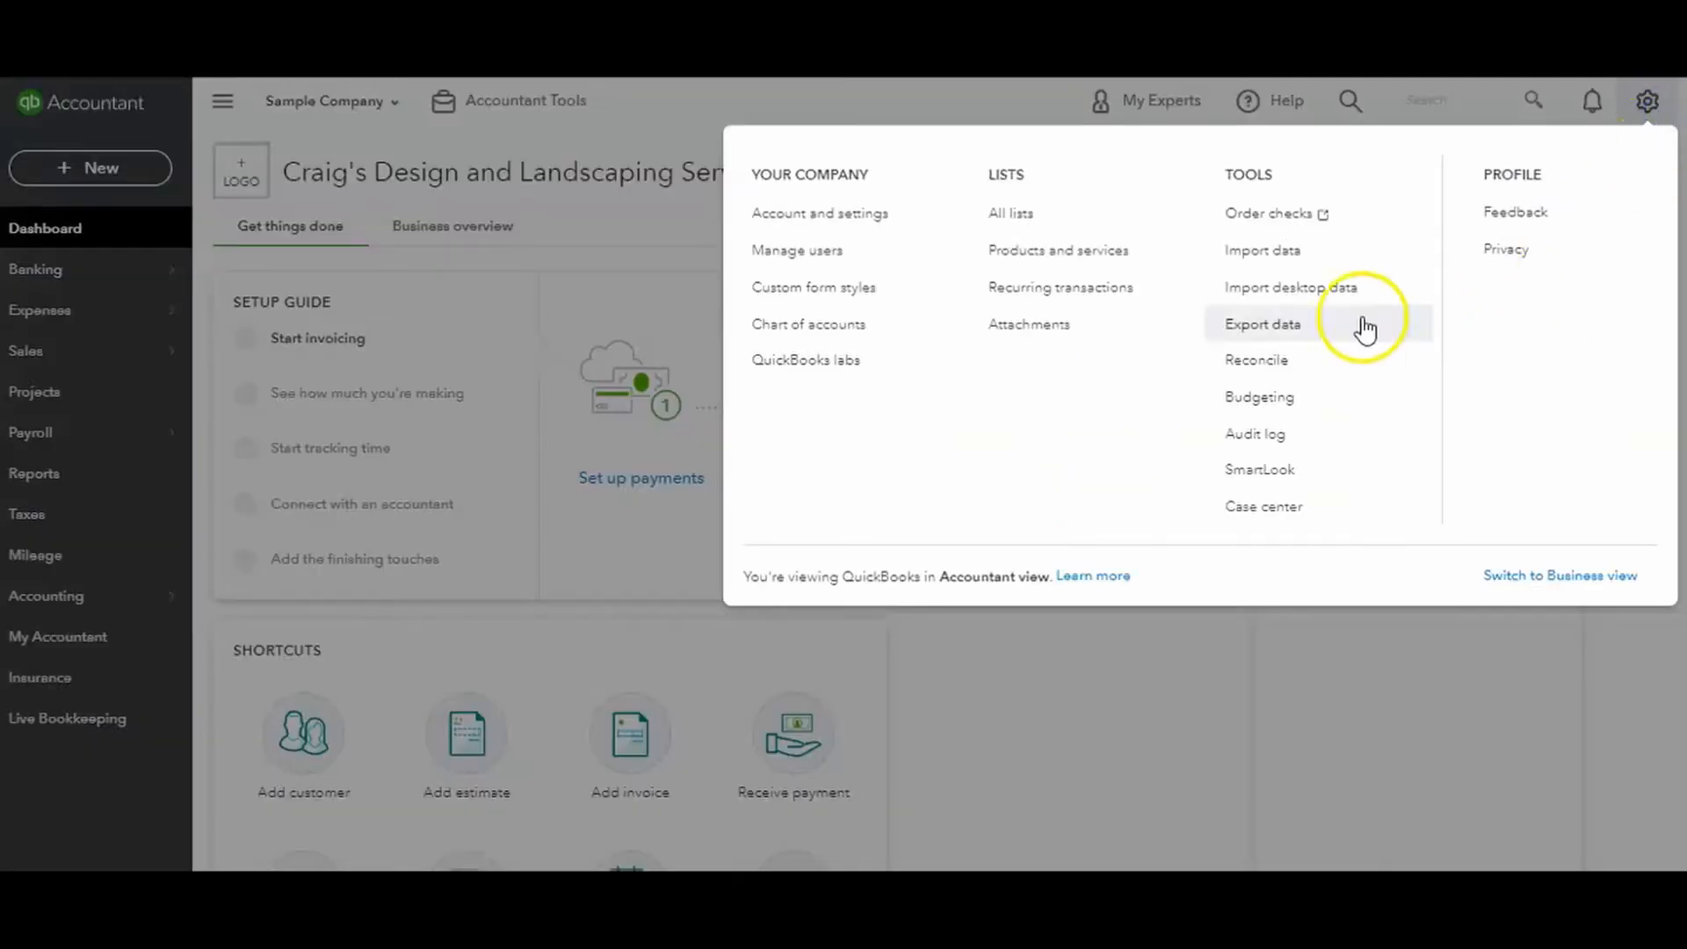
{"action": "left_click", "coordinate": [1266, 369]}
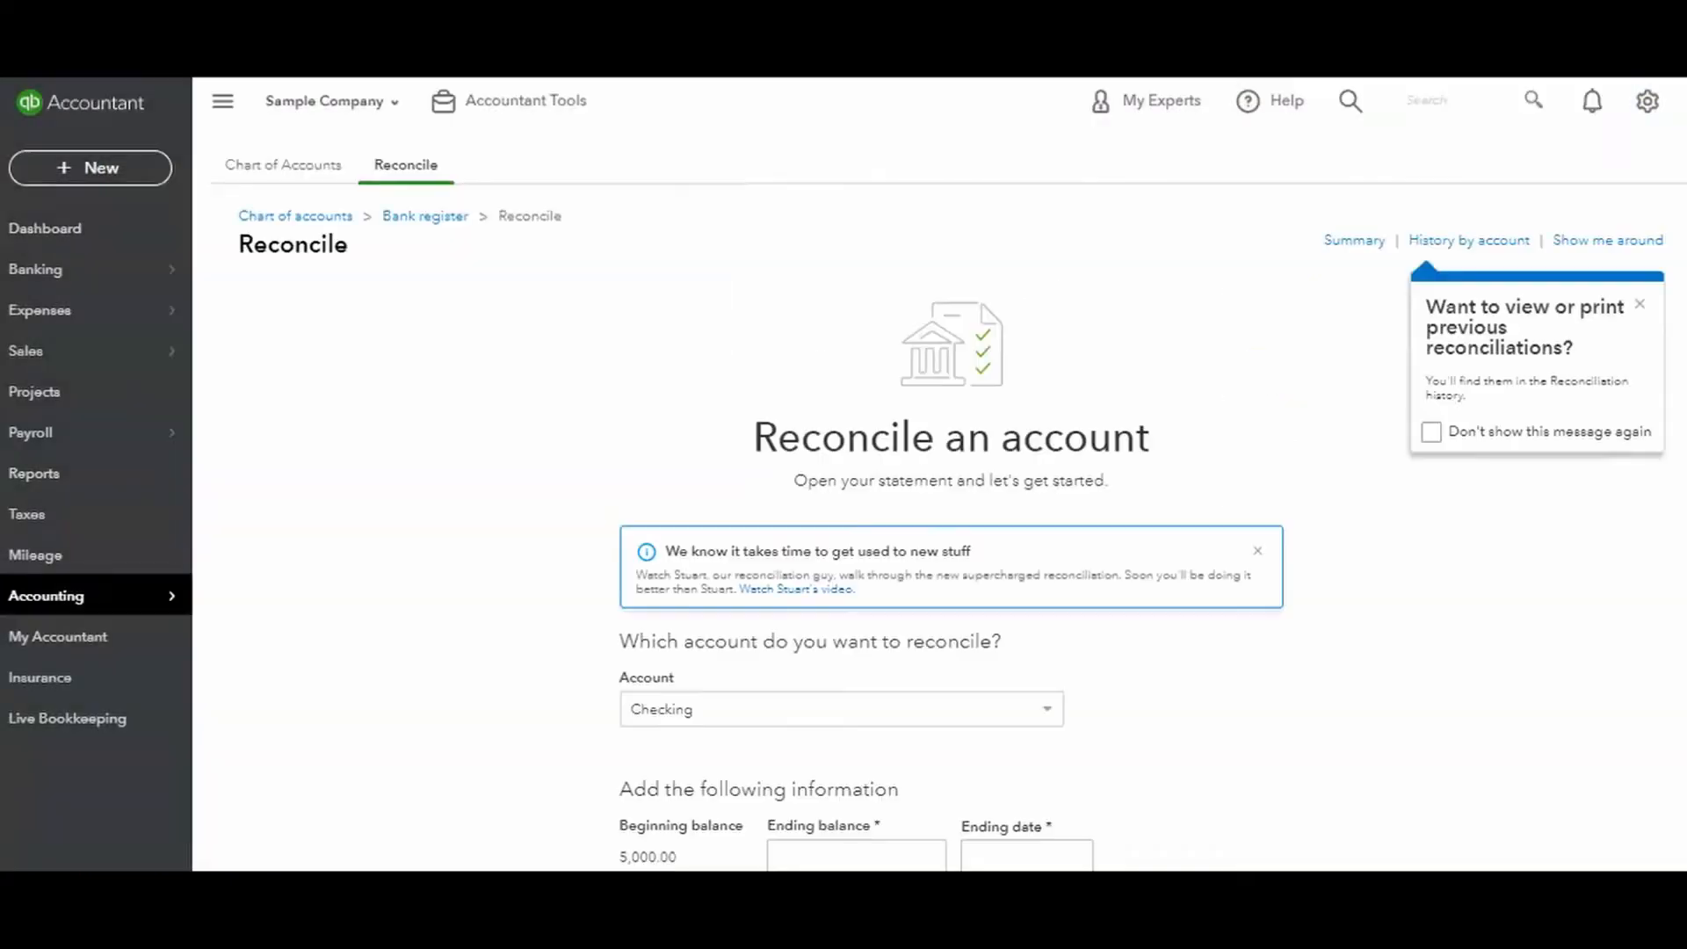
{"action": "scroll", "coordinate": [952, 527], "scroll_direction": "down", "scroll_amount": 3}
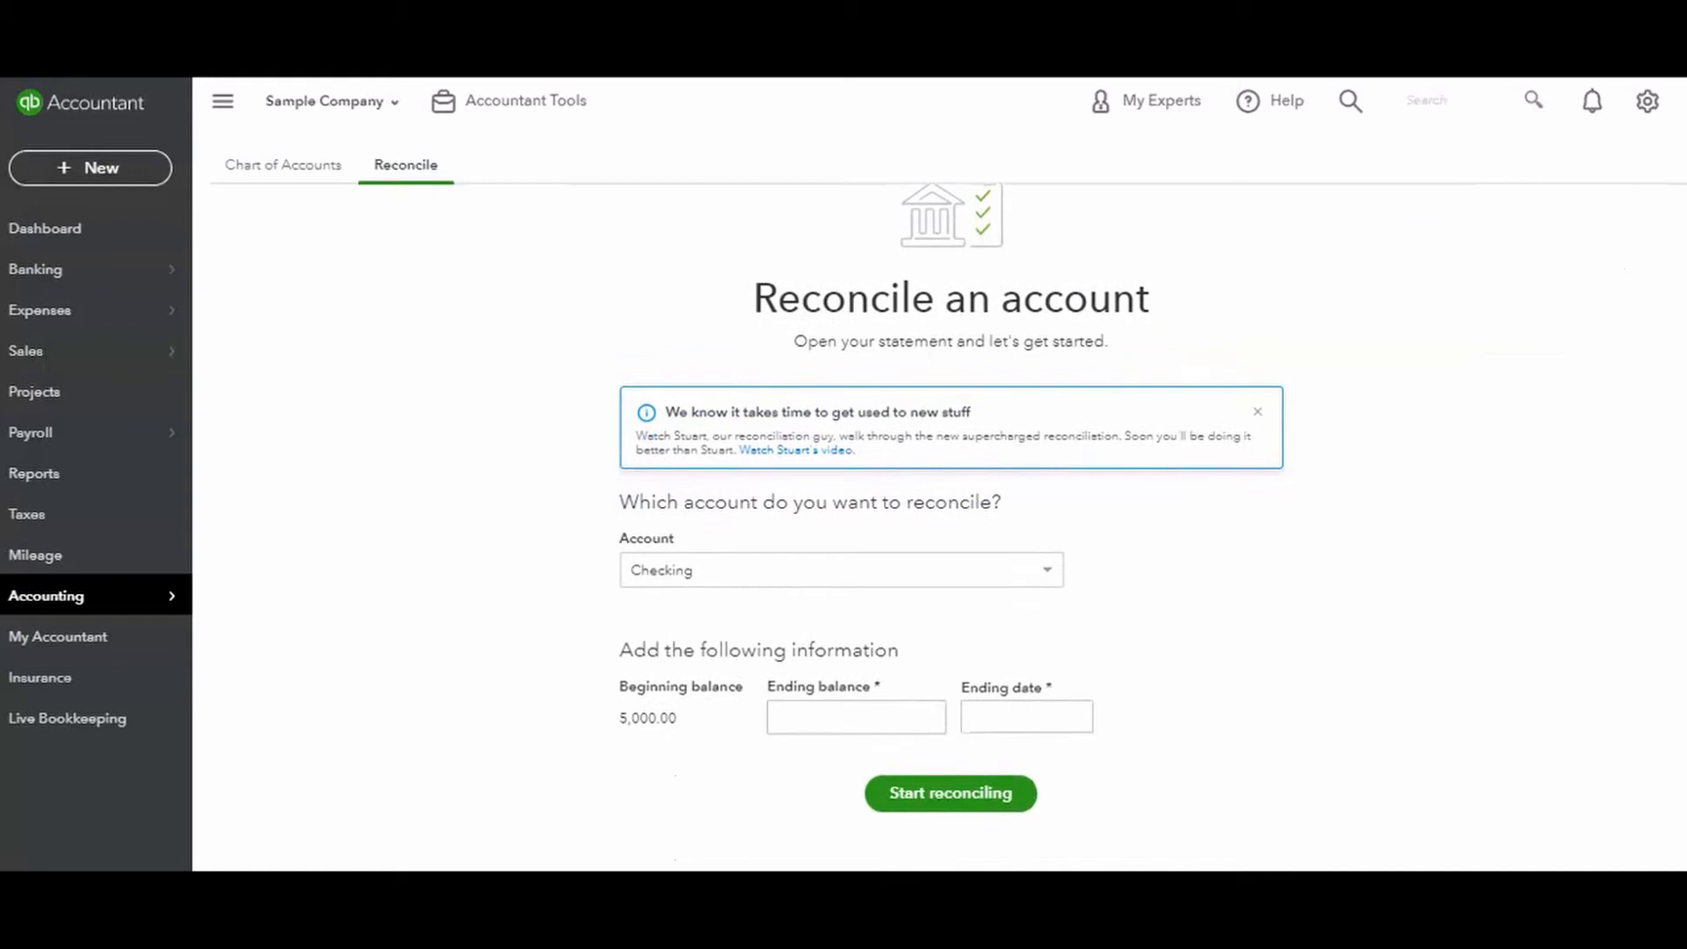
Review the accounts available for reconciliation, keeping Checking as the selected account.
{"action": "left_click", "coordinate": [1047, 580]}
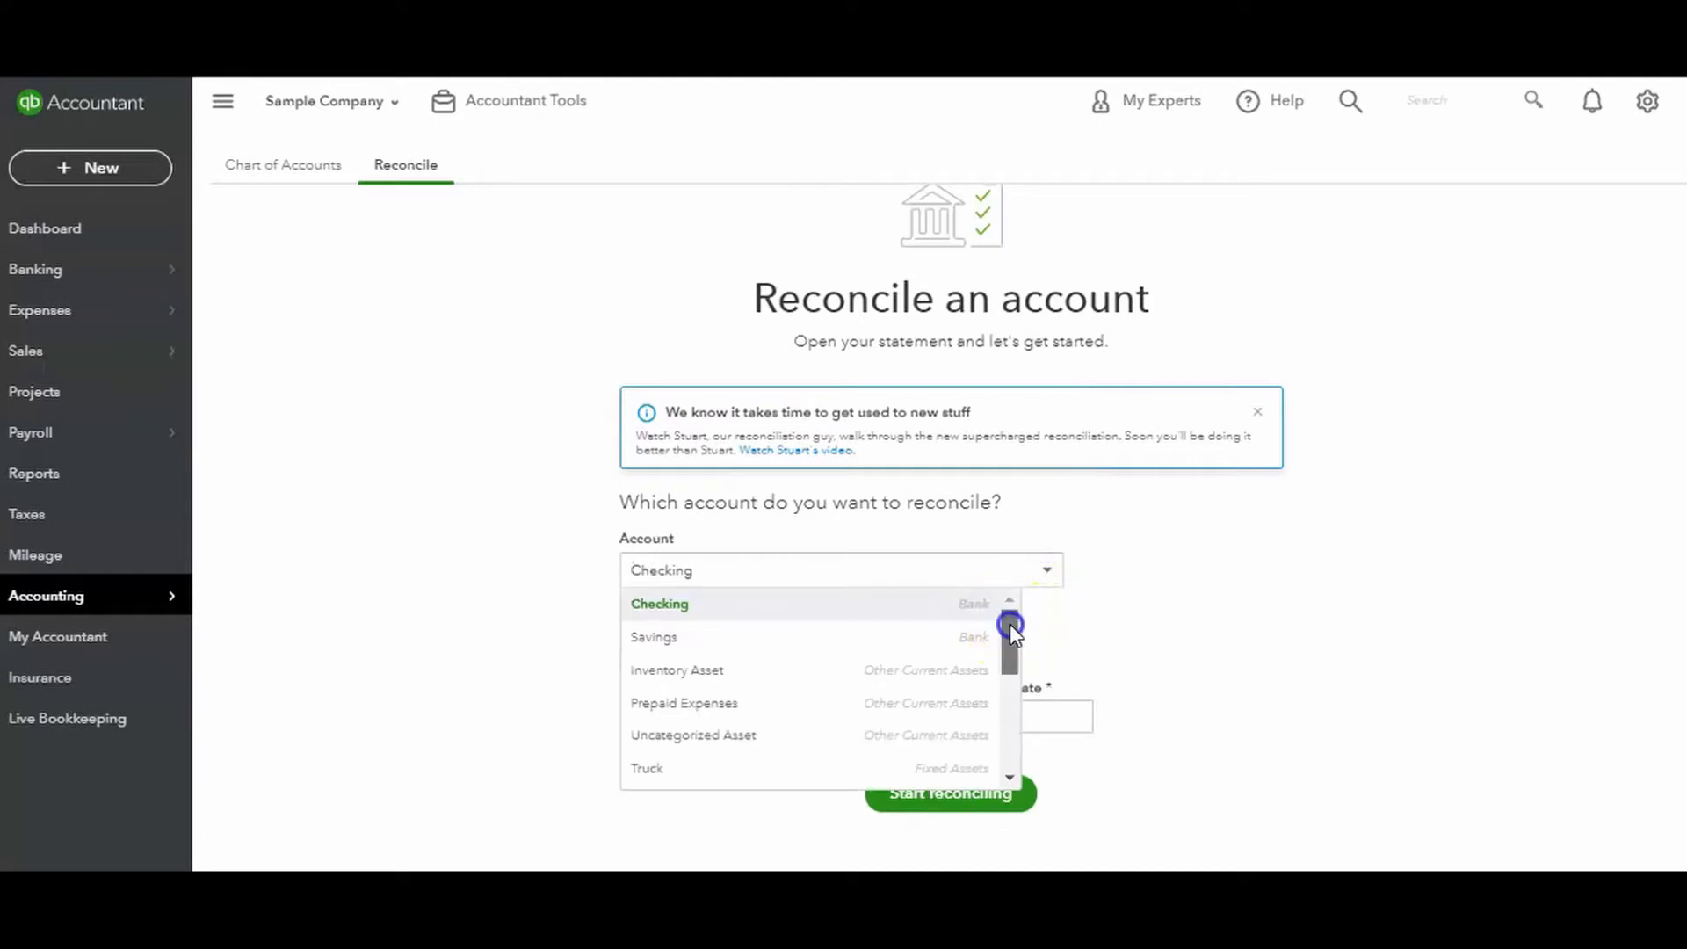
{"action": "left_click_drag", "start_coordinate": [1010, 623], "coordinate": [1007, 622]}
{"action": "mouse_move", "coordinate": [1007, 619]}
{"action": "left_mouse_down"}
{"action": "mouse_move", "coordinate": [990, 714]}
{"action": "mouse_move", "coordinate": [985, 600]}
{"action": "left_mouse_up"}
{"action": "left_click", "coordinate": [882, 562]}
{"action": "left_click", "coordinate": [688, 570]}
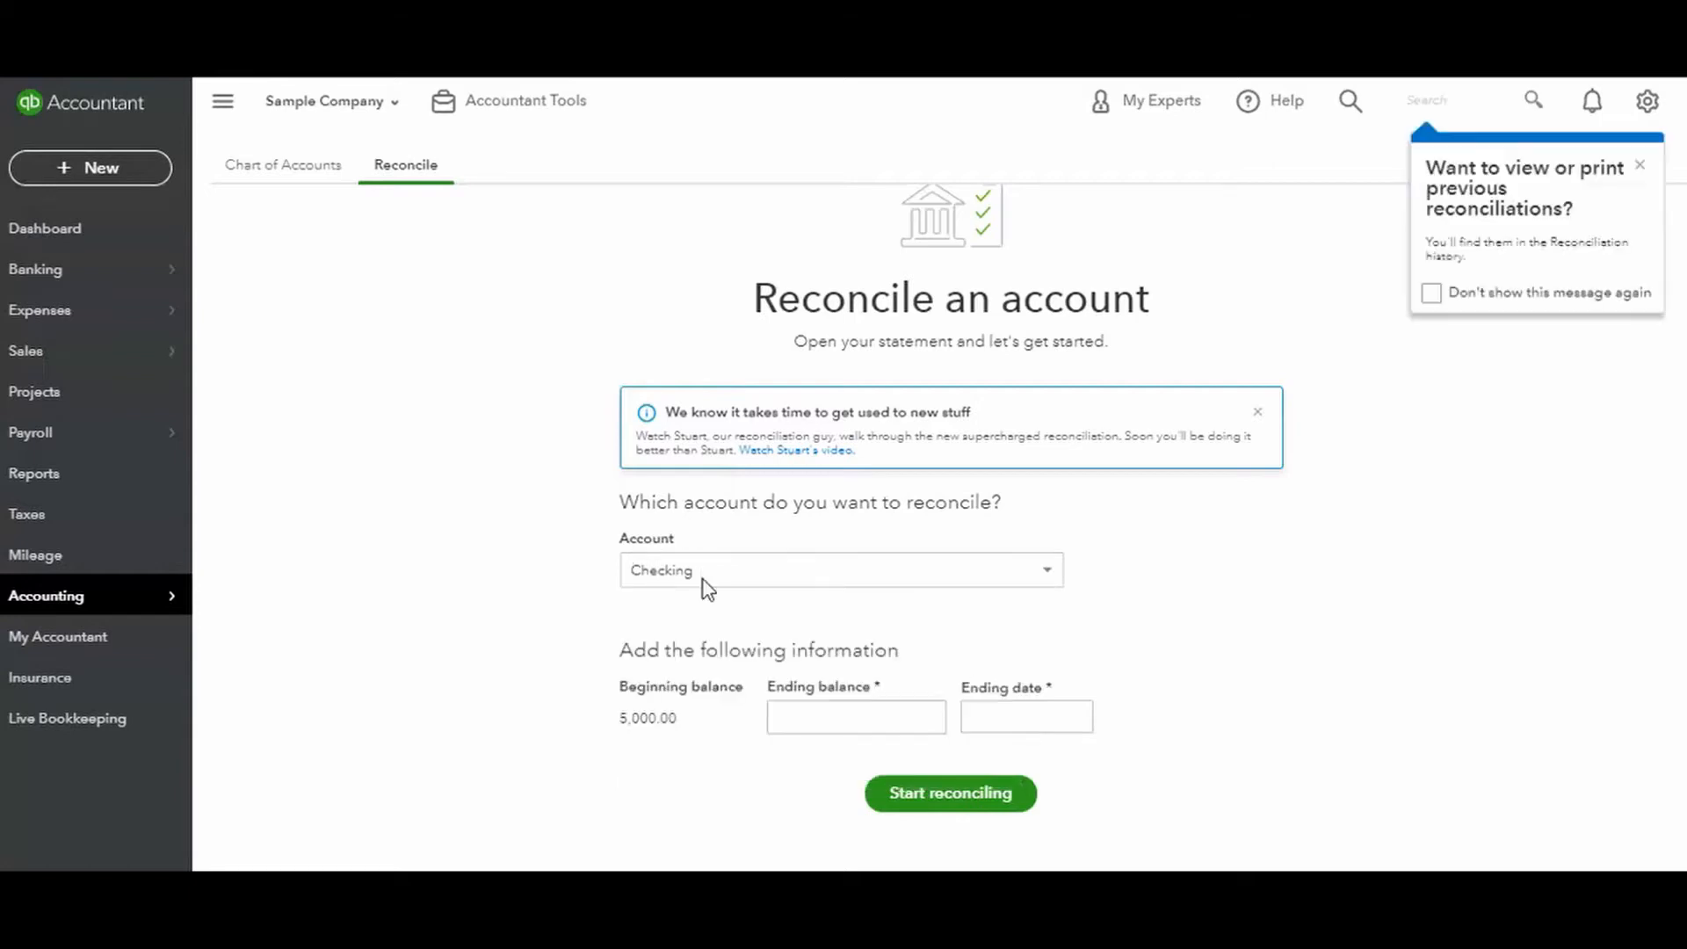
{"action": "left_click", "coordinate": [1029, 572]}
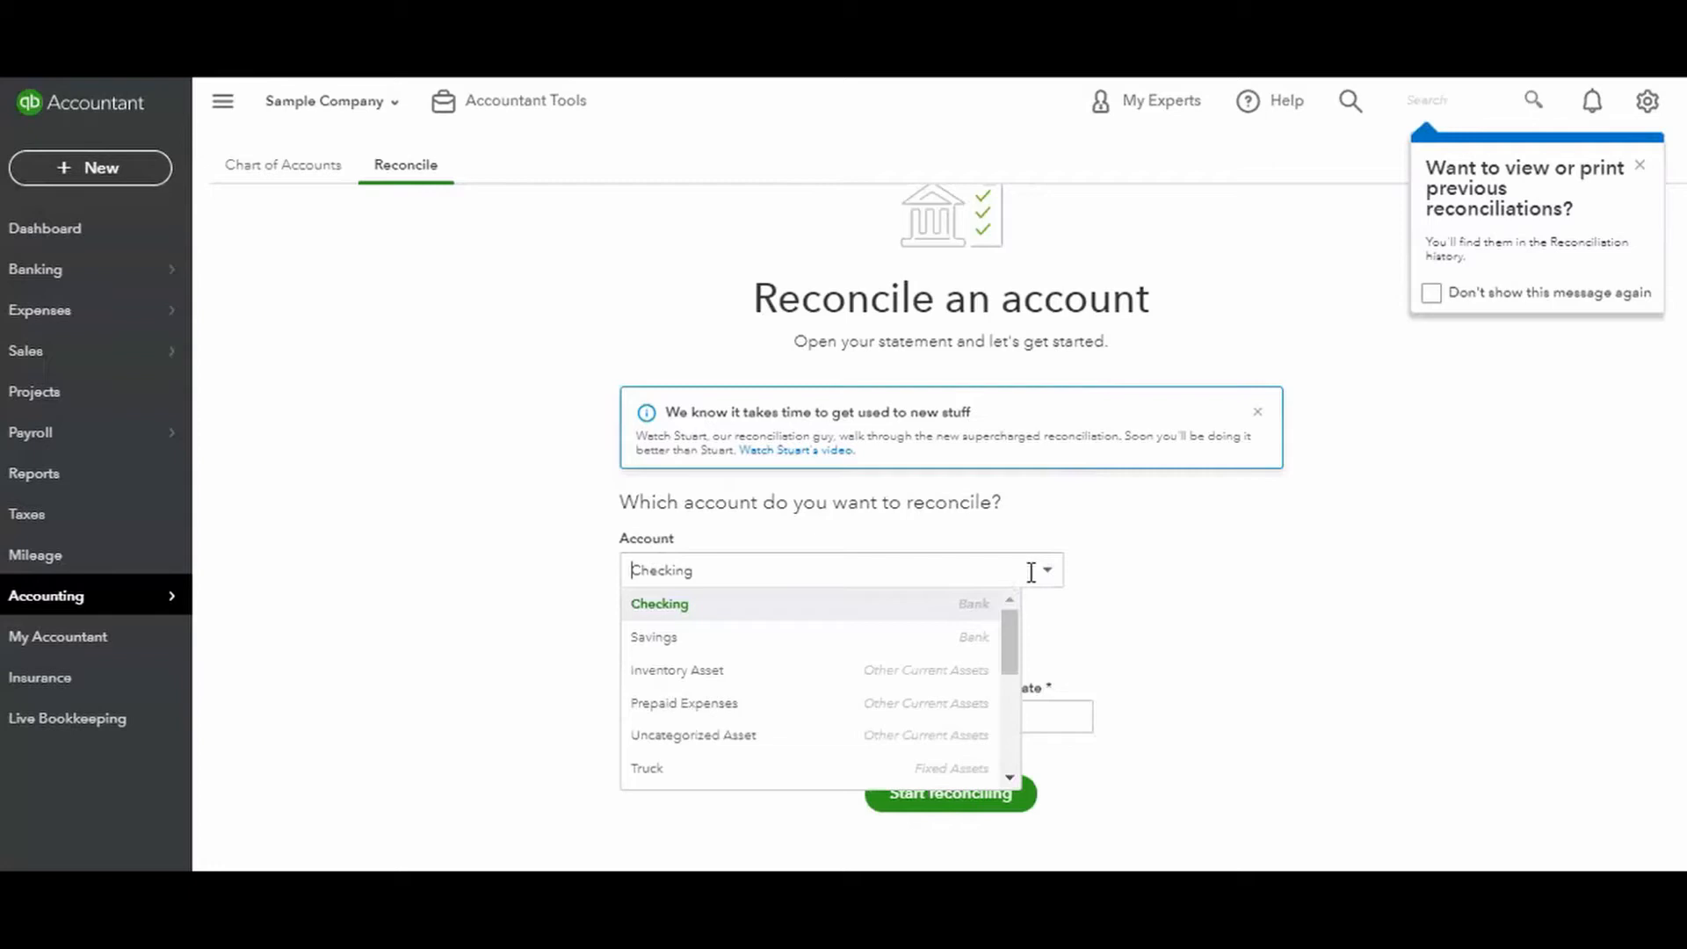
{"action": "left_click", "coordinate": [1098, 600]}
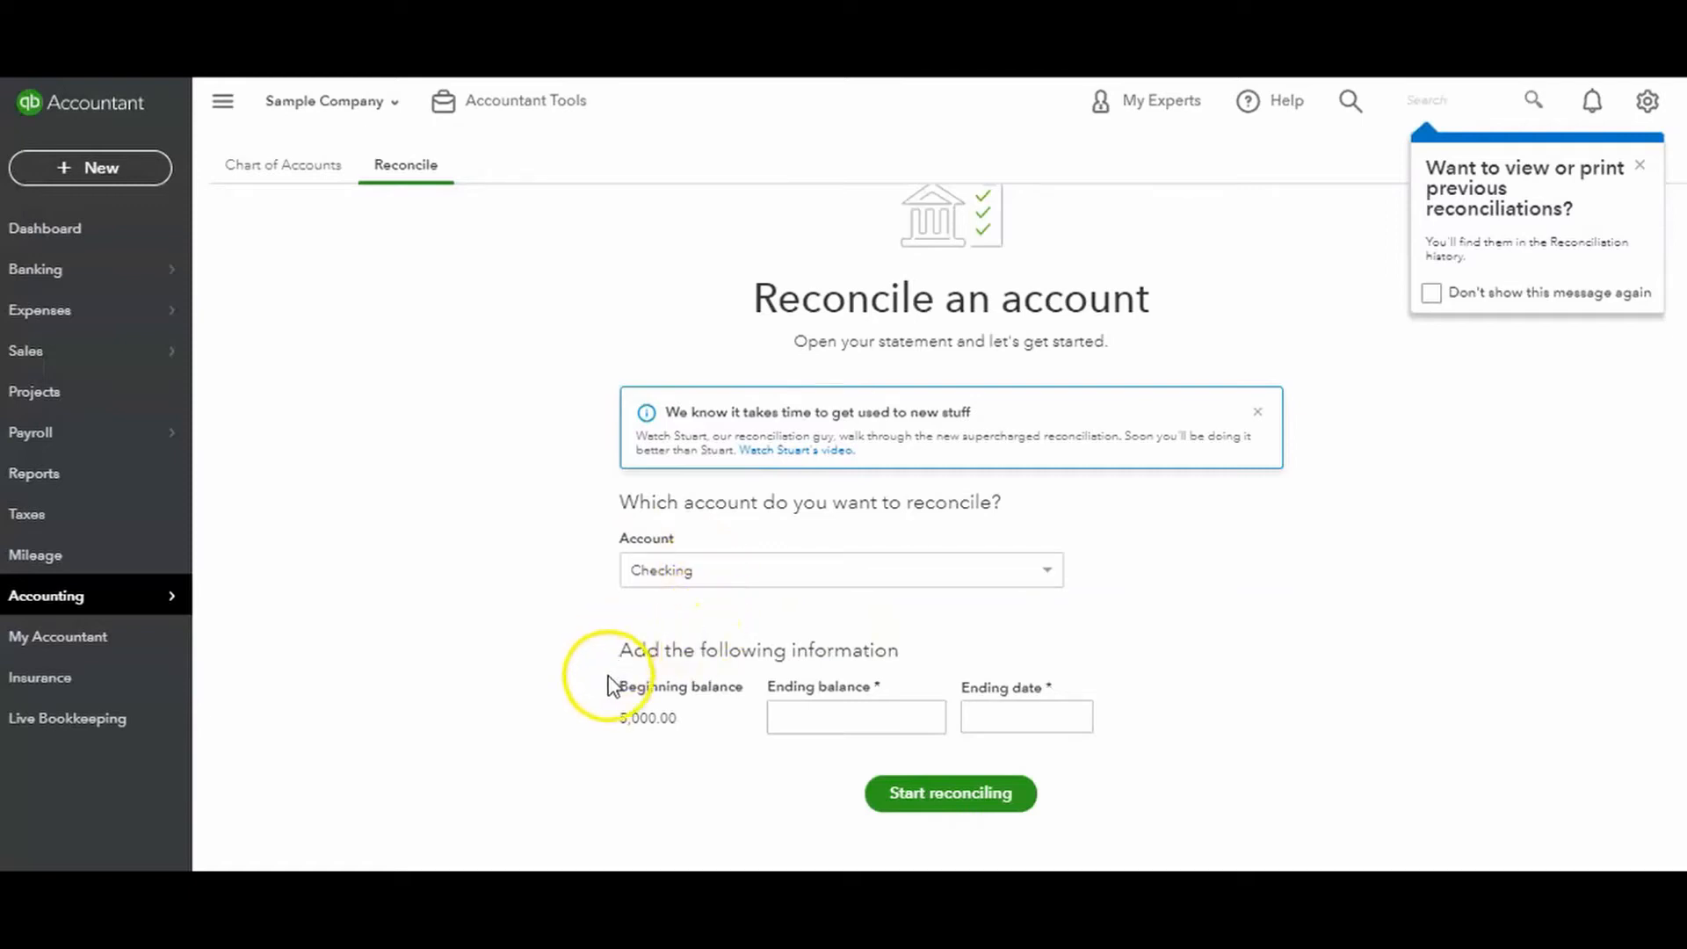
{"action": "mouse_move", "coordinate": [606, 697]}
{"action": "left_mouse_down"}
{"action": "mouse_move", "coordinate": [663, 689]}
{"action": "mouse_move", "coordinate": [610, 695]}
{"action": "left_mouse_up"}
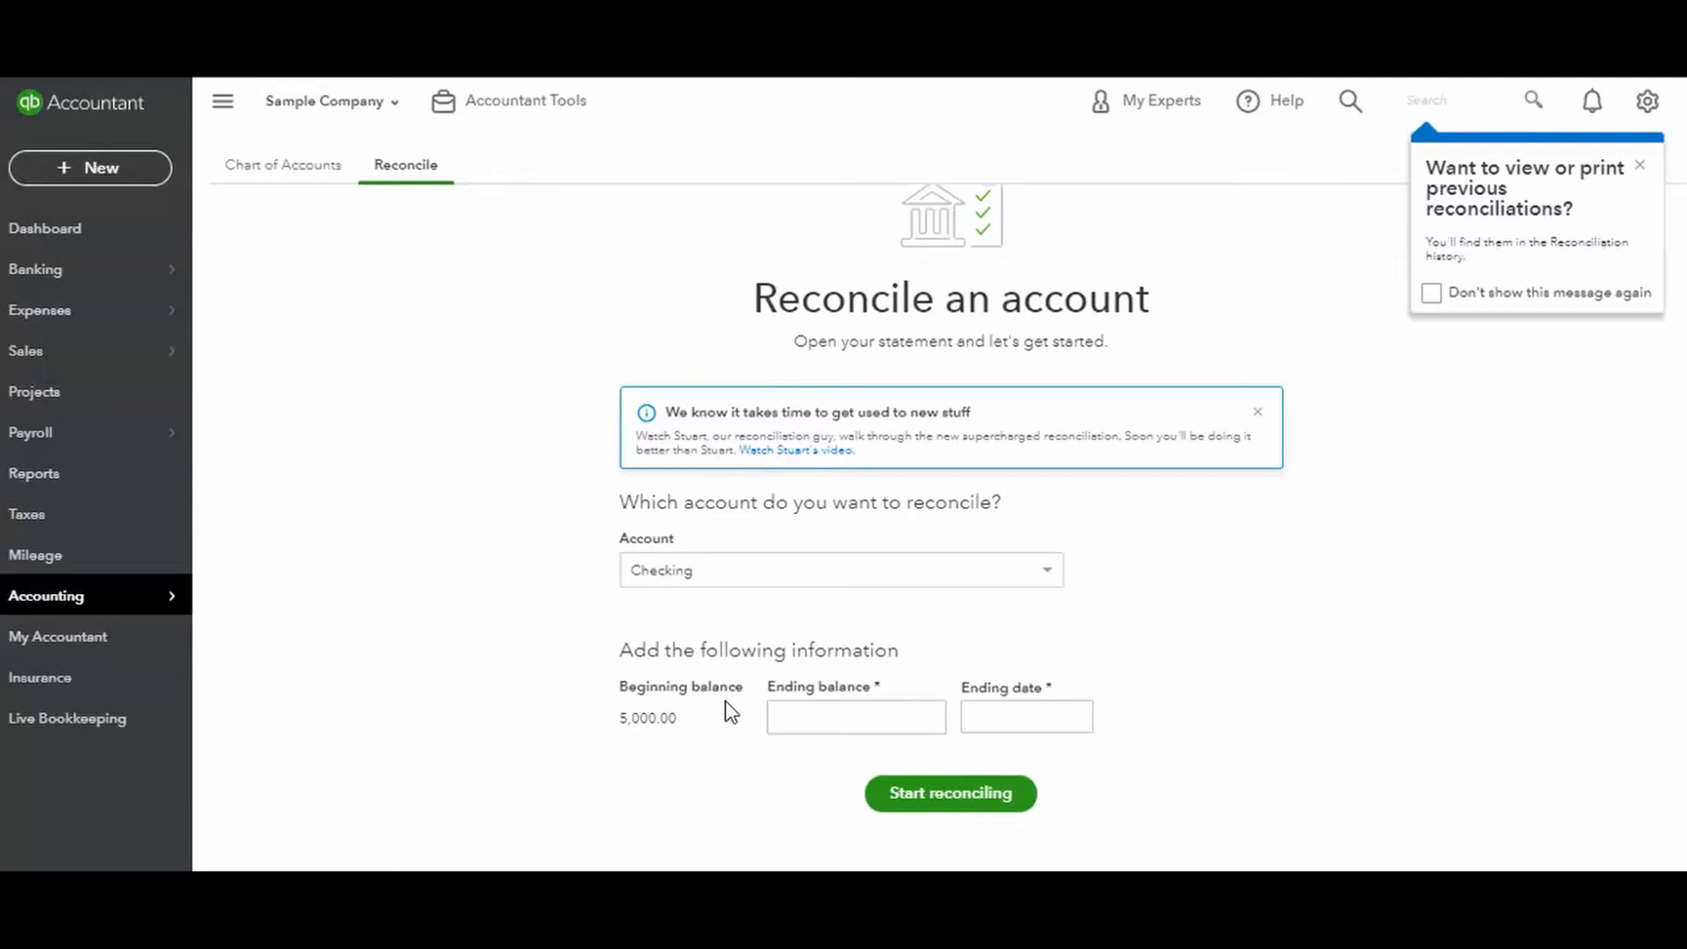
Enter 1,201.00 as the statement ending balance for the Checking account.
{"action": "left_click", "coordinate": [817, 712]}
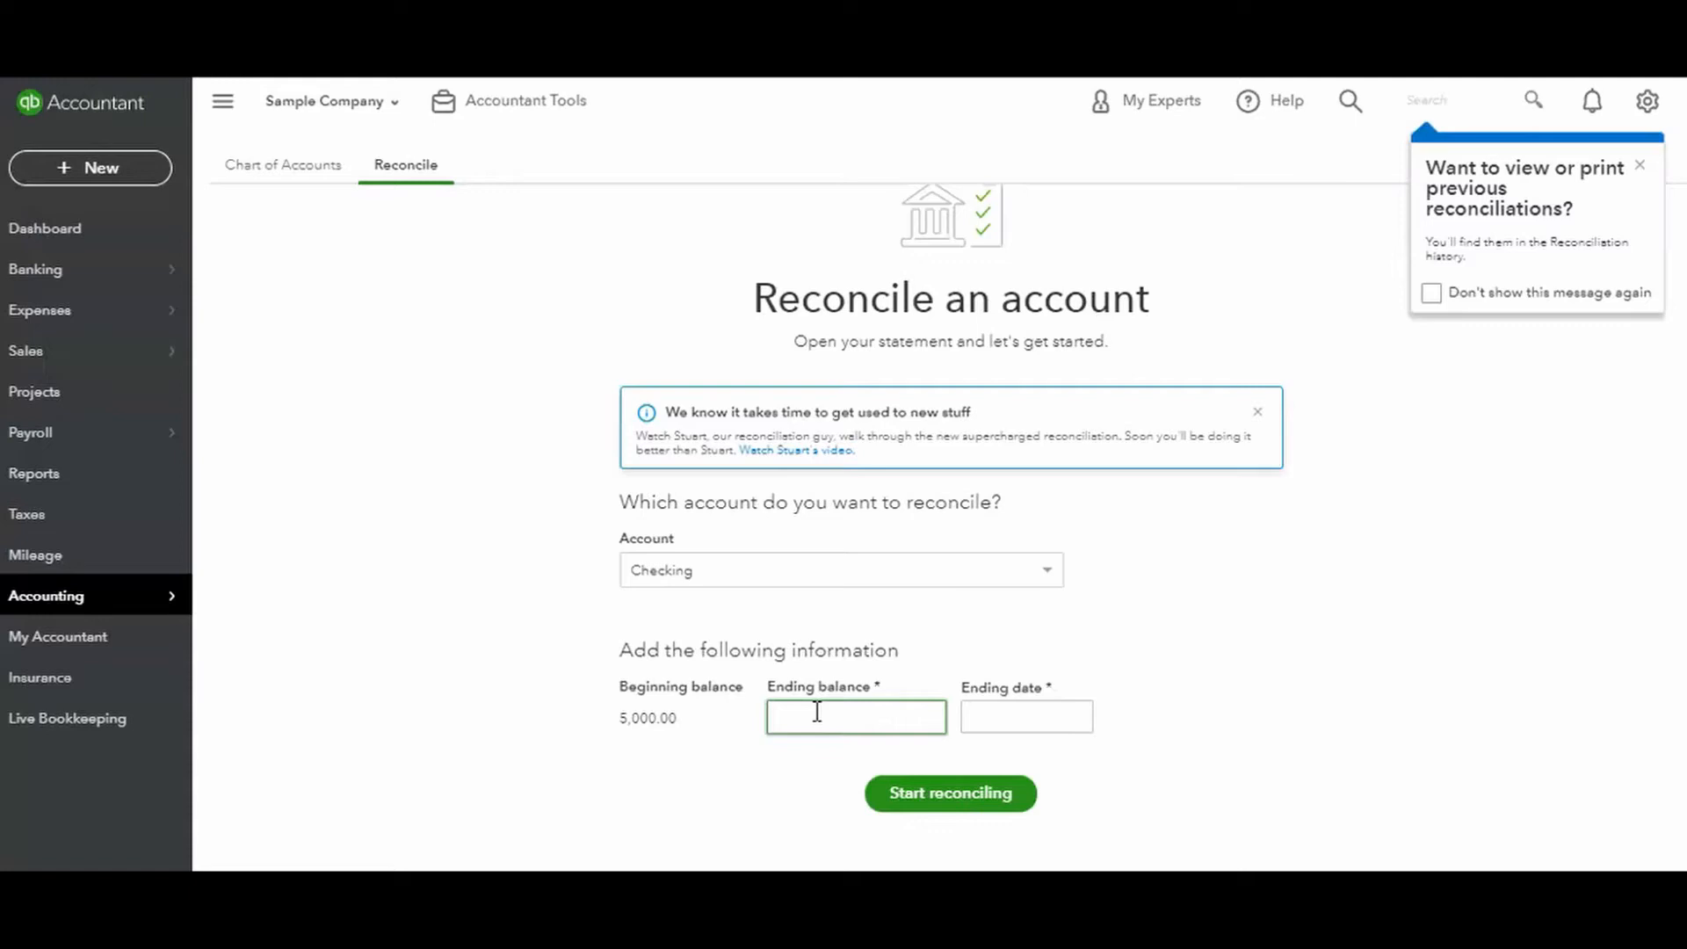
{"action": "type", "text": "1201"}
{"action": "key", "text": "Return"}
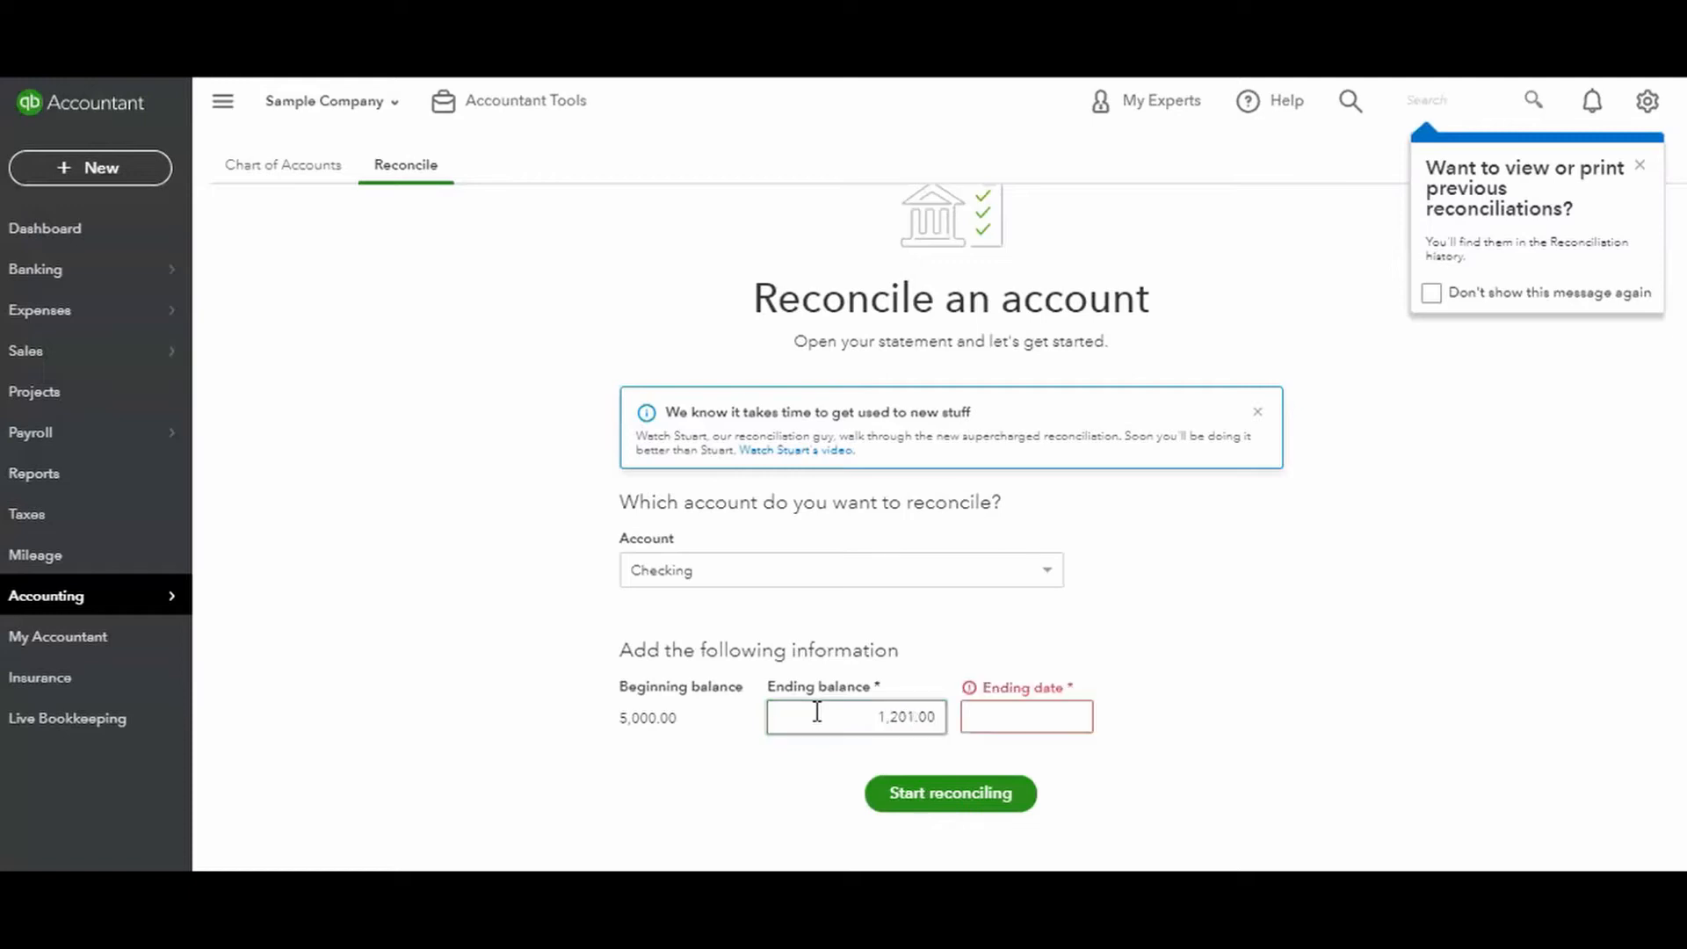
Set the statement ending date to 12/31/2020 and start the reconciliation.
{"action": "left_click", "coordinate": [1011, 716]}
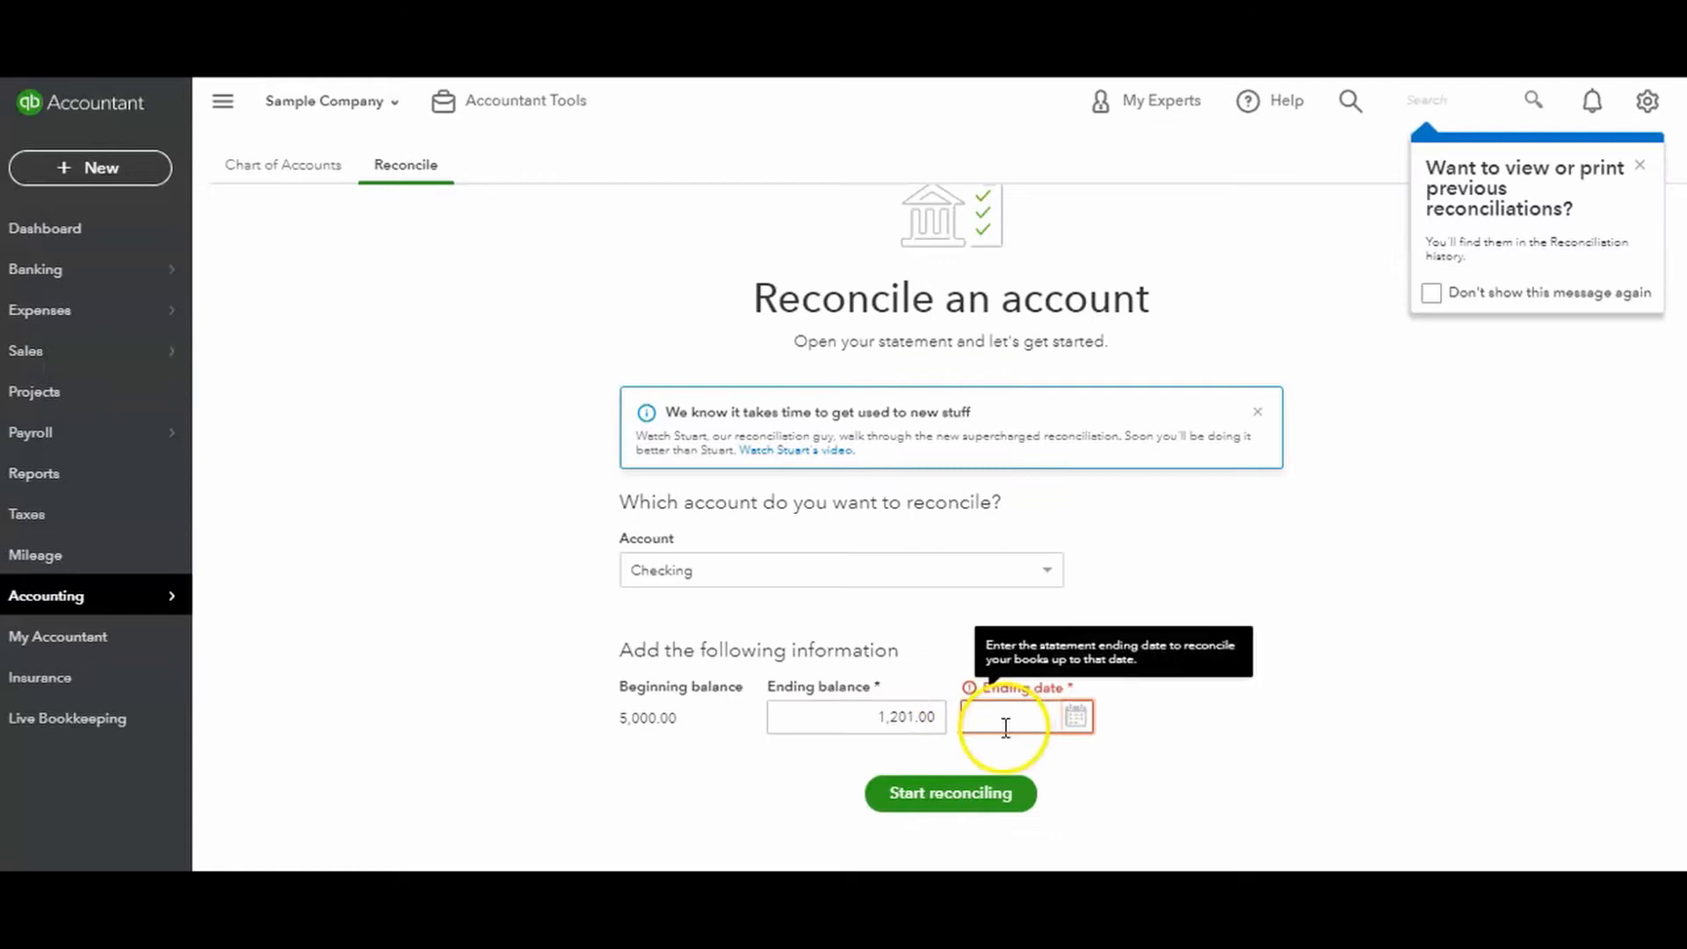
{"action": "type", "text": "12"}
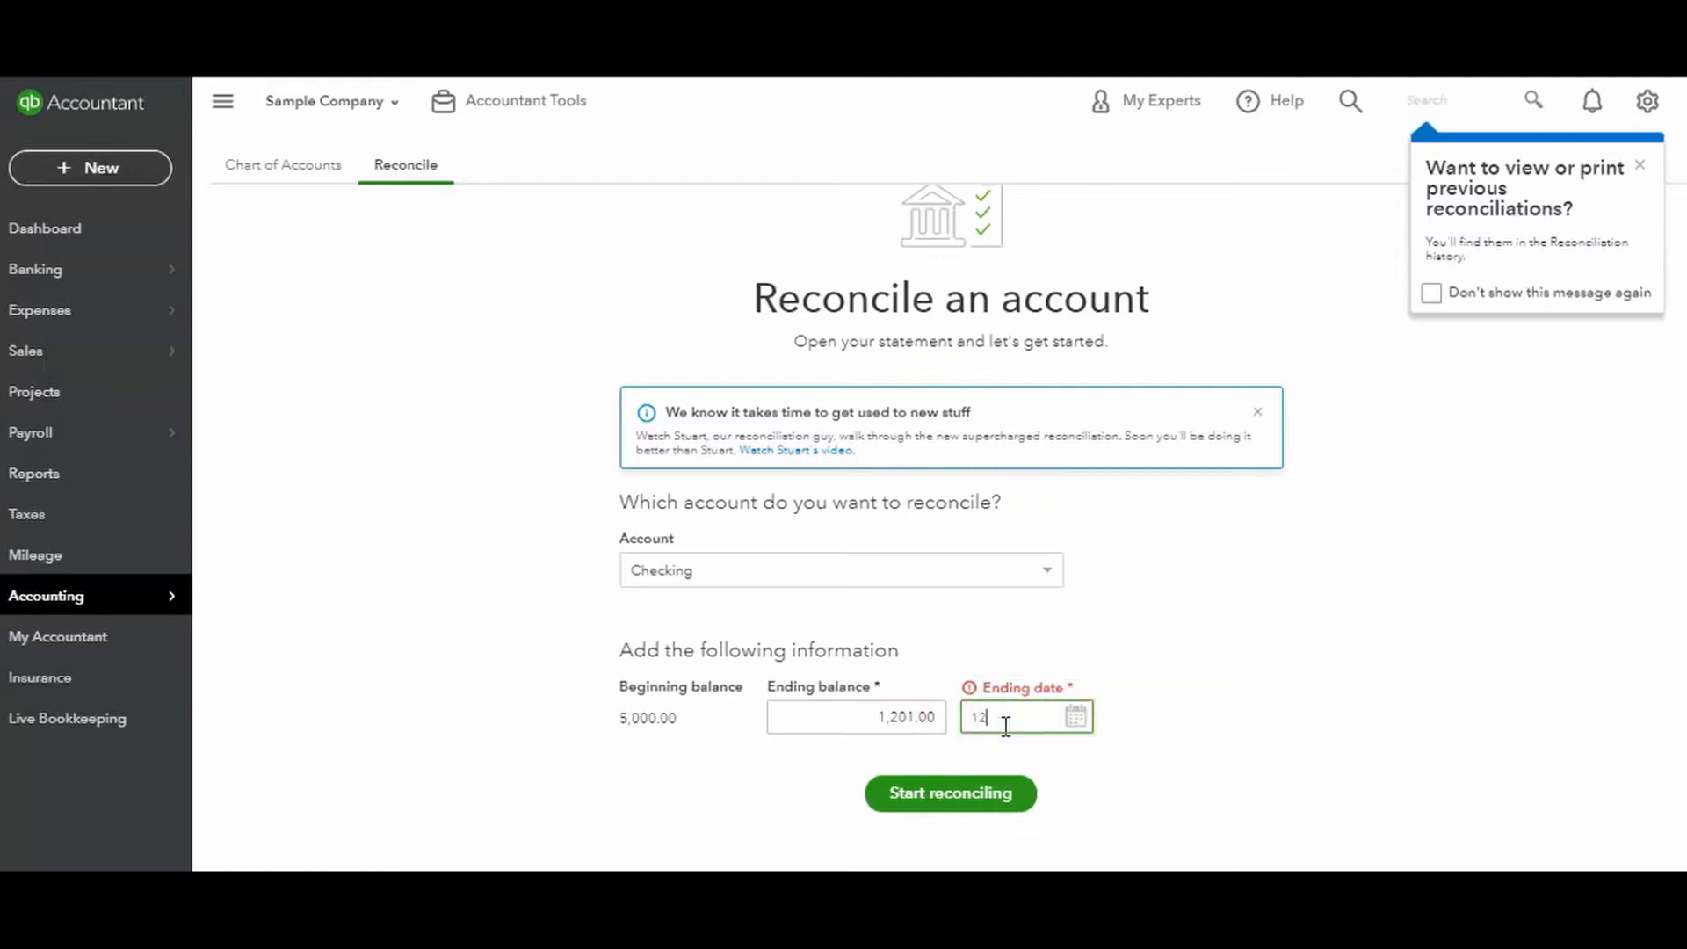
{"action": "type", "text": "/31/2020"}
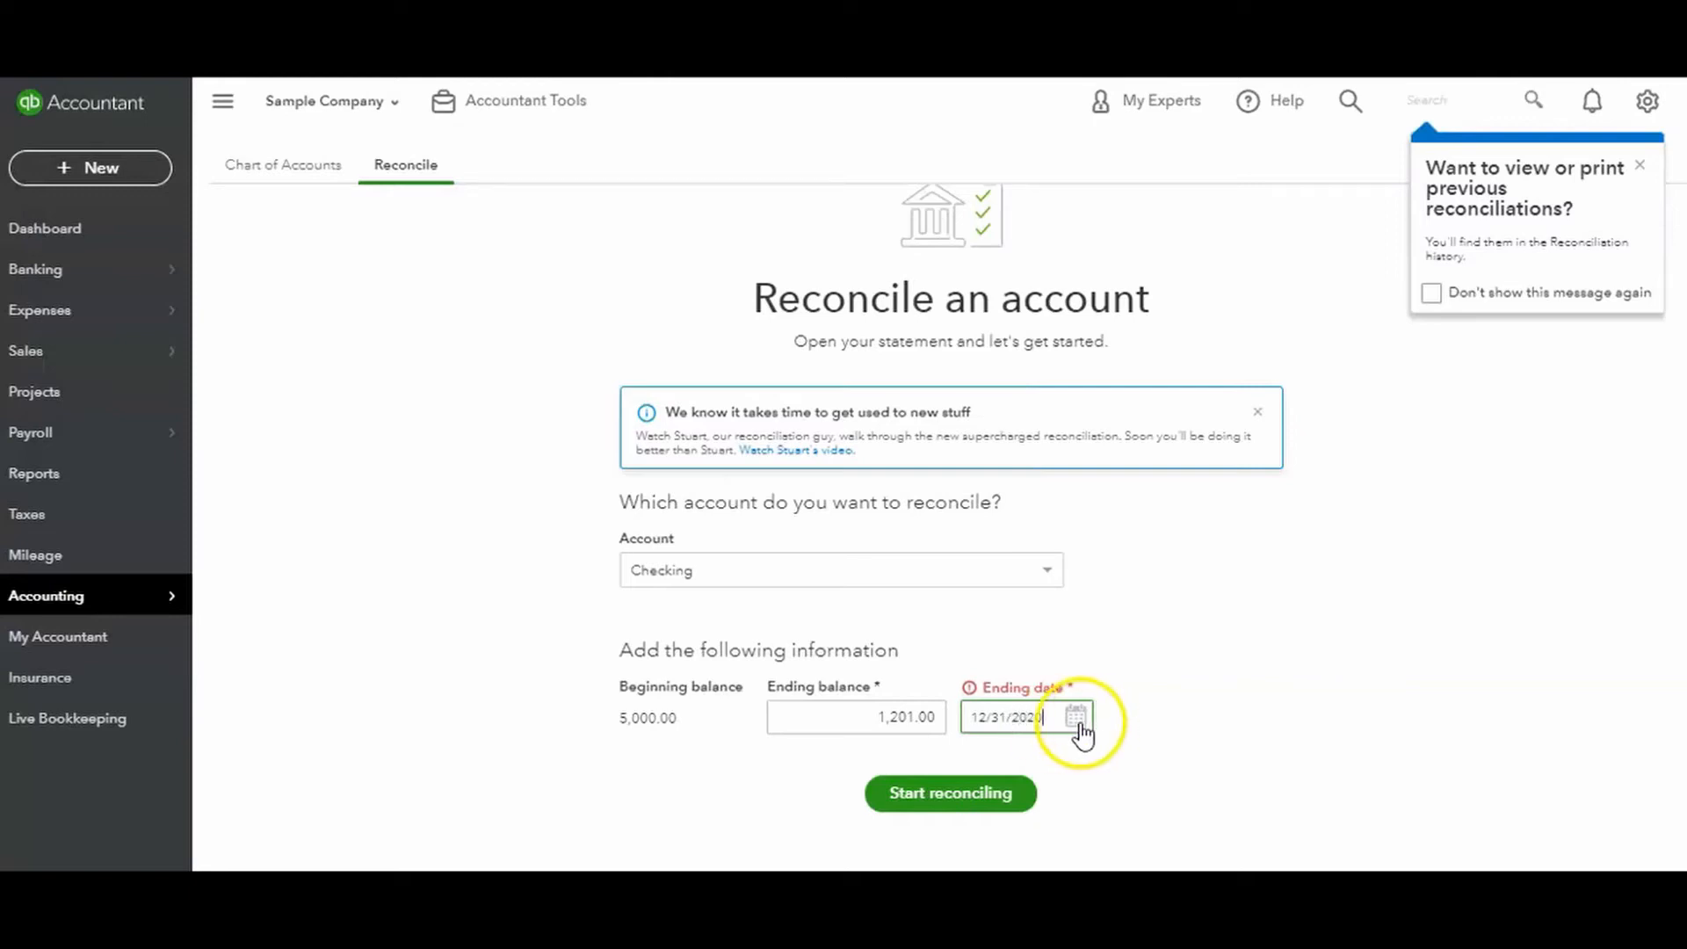
{"action": "left_click", "coordinate": [972, 795]}
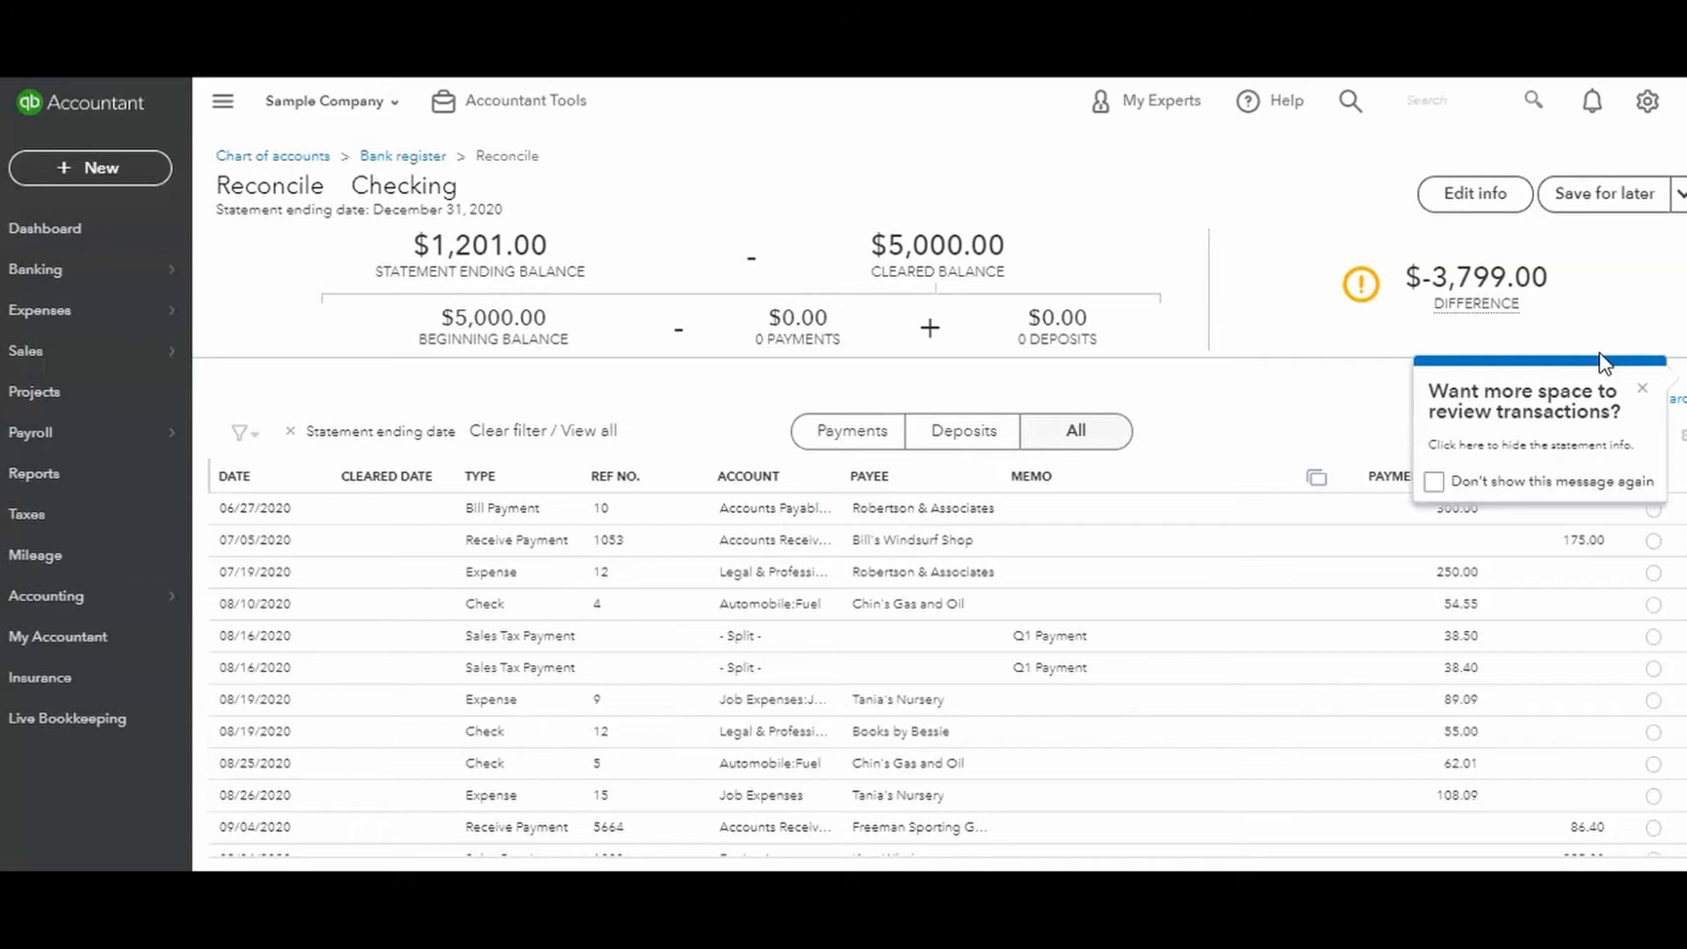
Dismiss the tip about review space and examine the statement, cleared and beginning balances, payments, deposits, difference and listed transactions.
{"action": "left_click", "coordinate": [1640, 388]}
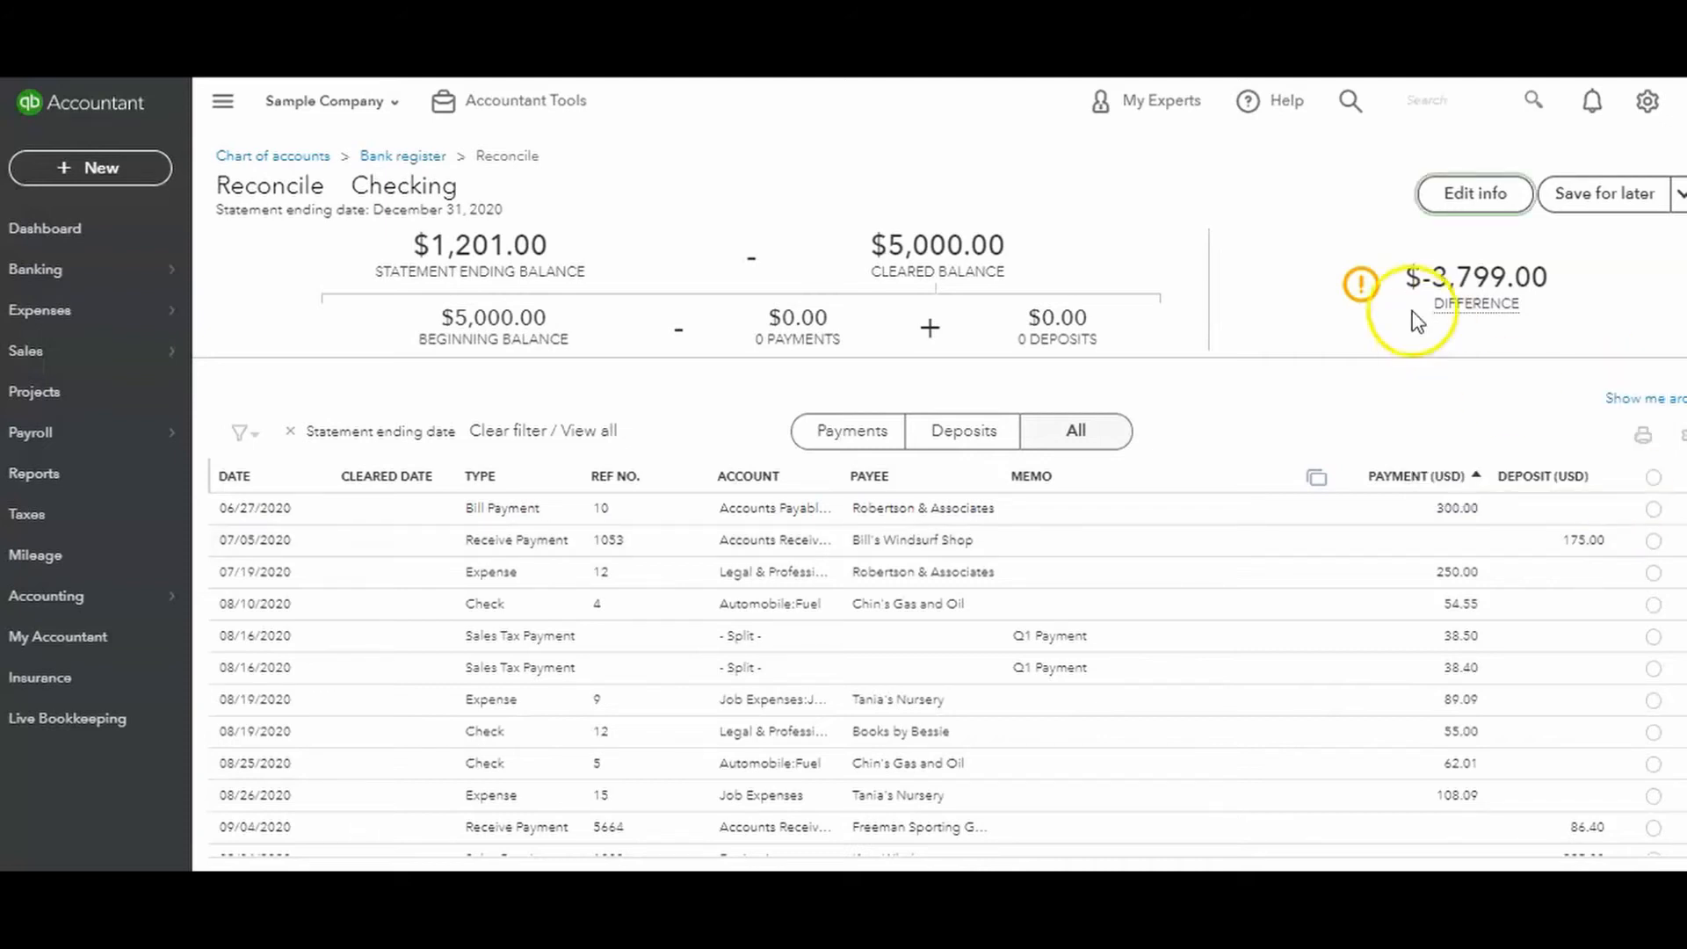
{"action": "left_click_drag", "start_coordinate": [411, 245], "coordinate": [551, 257]}
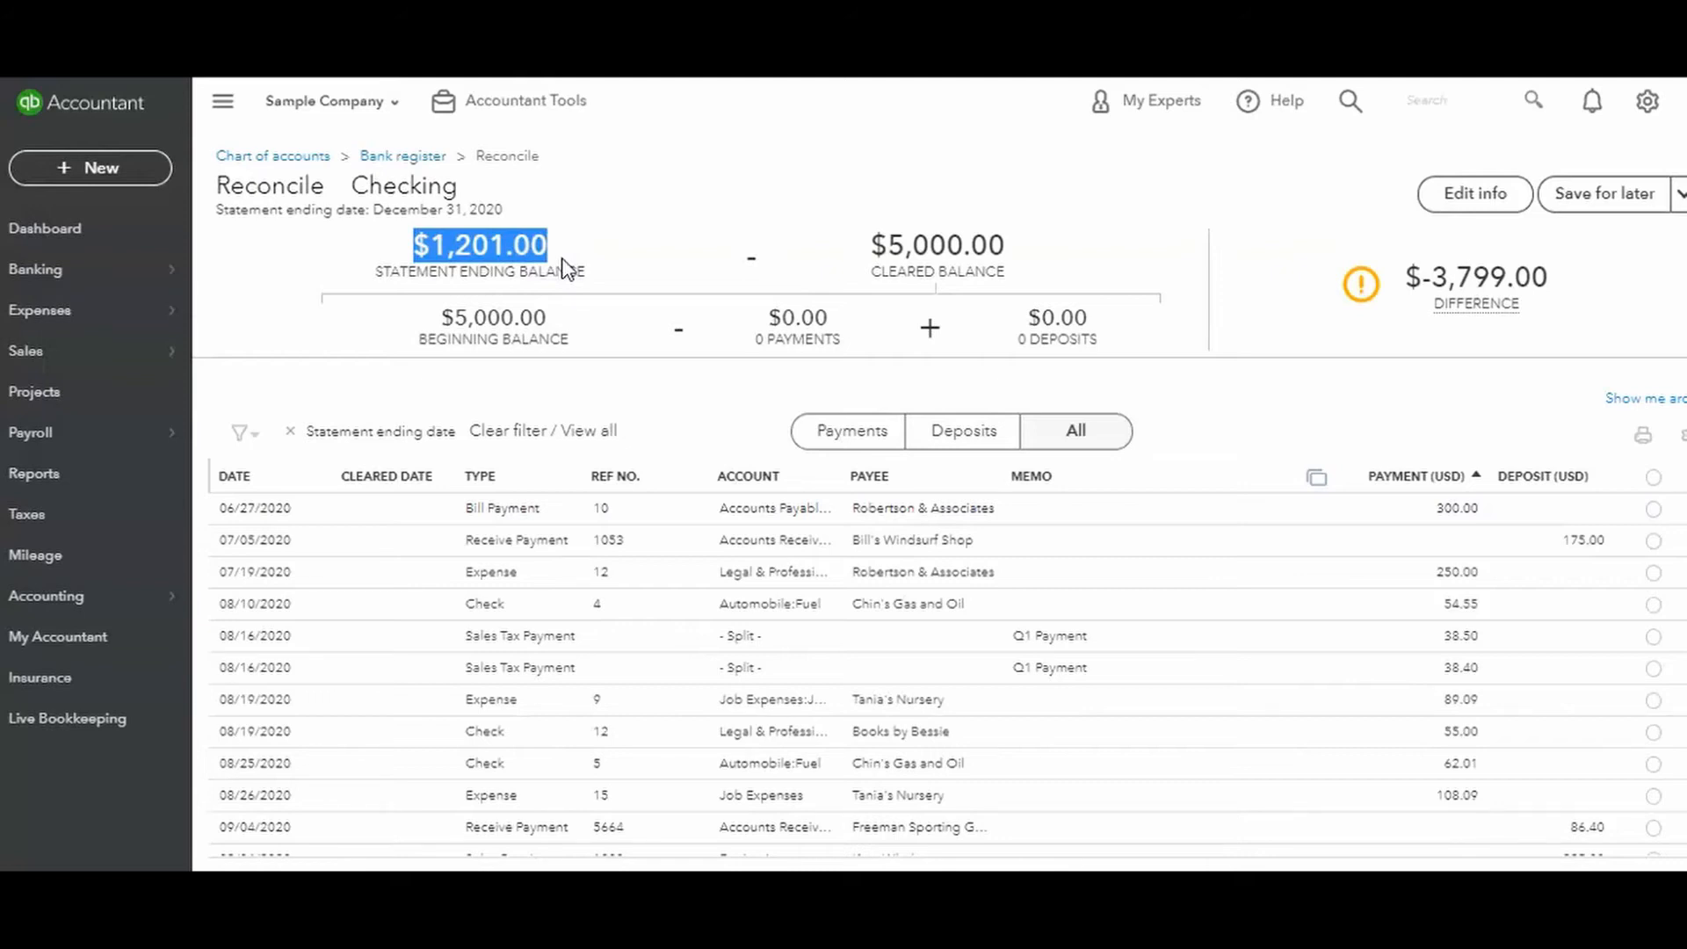
{"action": "left_click", "coordinate": [875, 247]}
{"action": "left_click_drag", "start_coordinate": [875, 247], "coordinate": [1007, 243]}
{"action": "left_click_drag", "start_coordinate": [1686, 536], "coordinate": [1657, 489]}
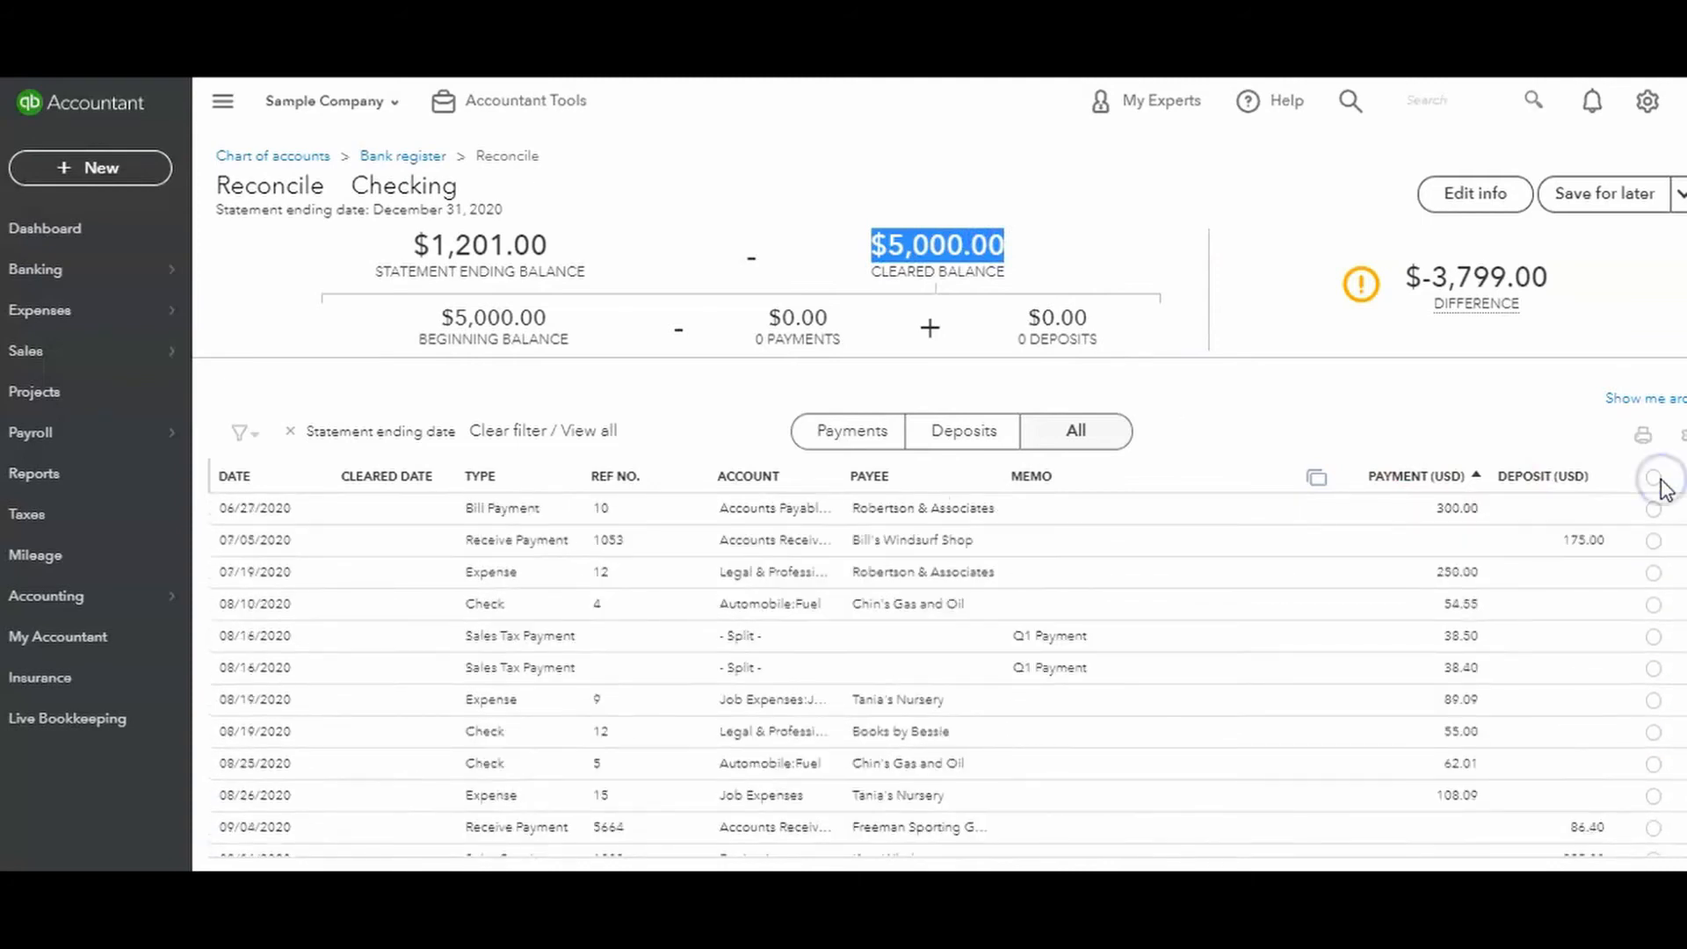
{"action": "left_click_drag", "start_coordinate": [439, 317], "coordinate": [557, 320]}
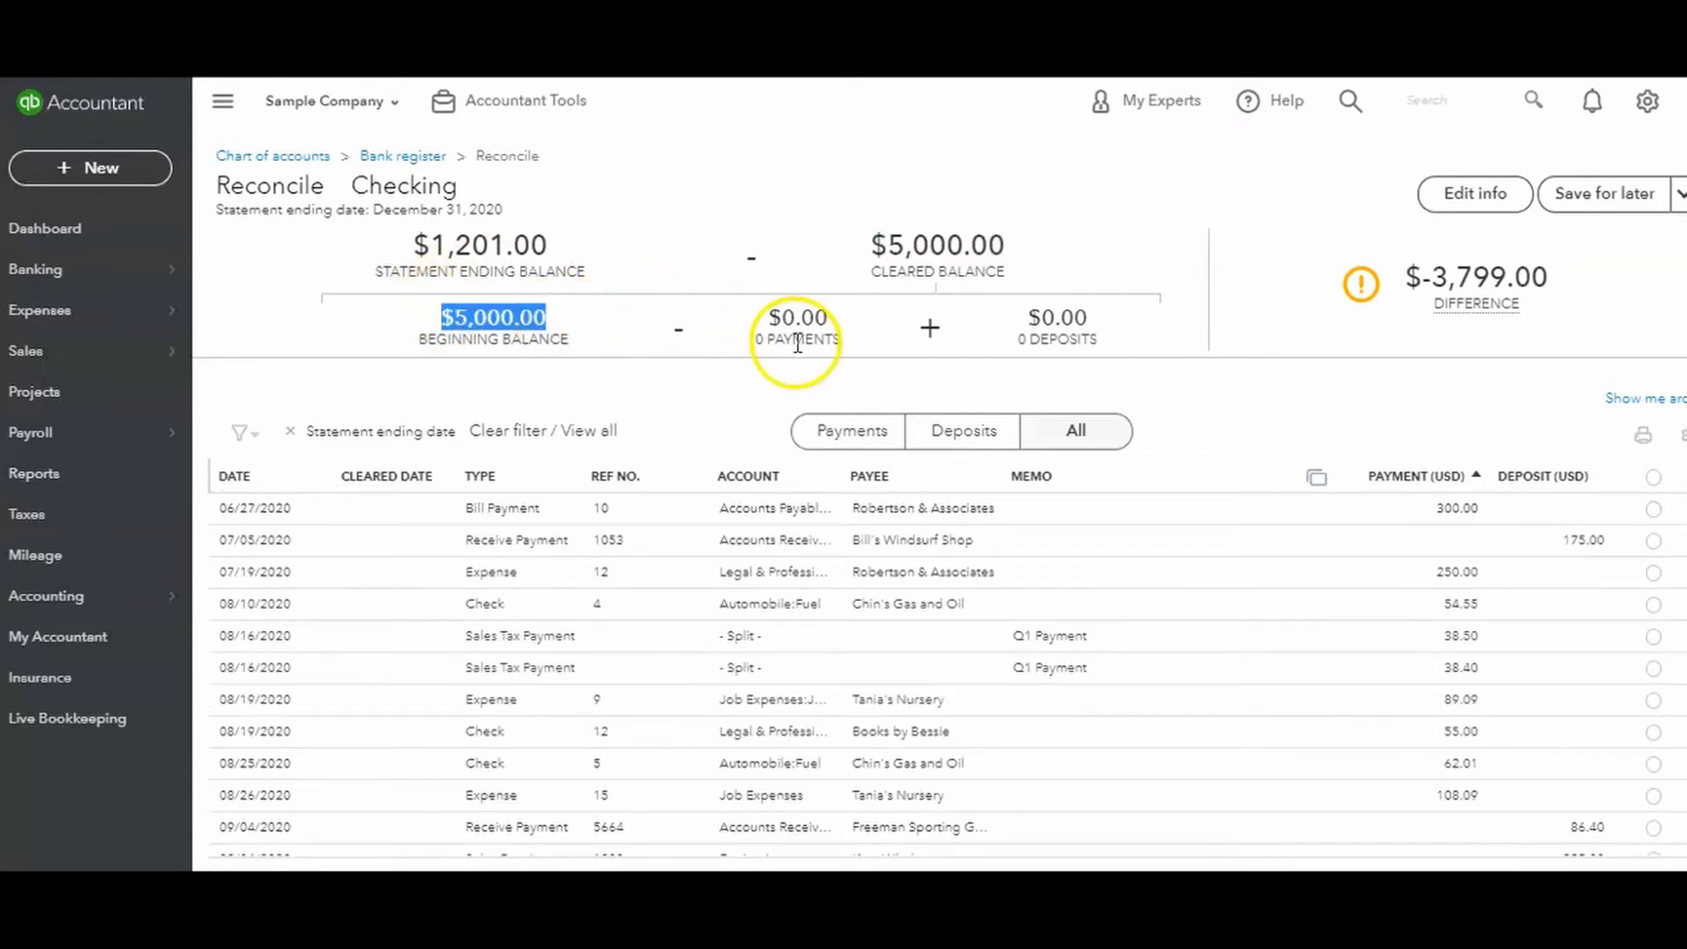
{"action": "left_click_drag", "start_coordinate": [755, 319], "coordinate": [836, 350]}
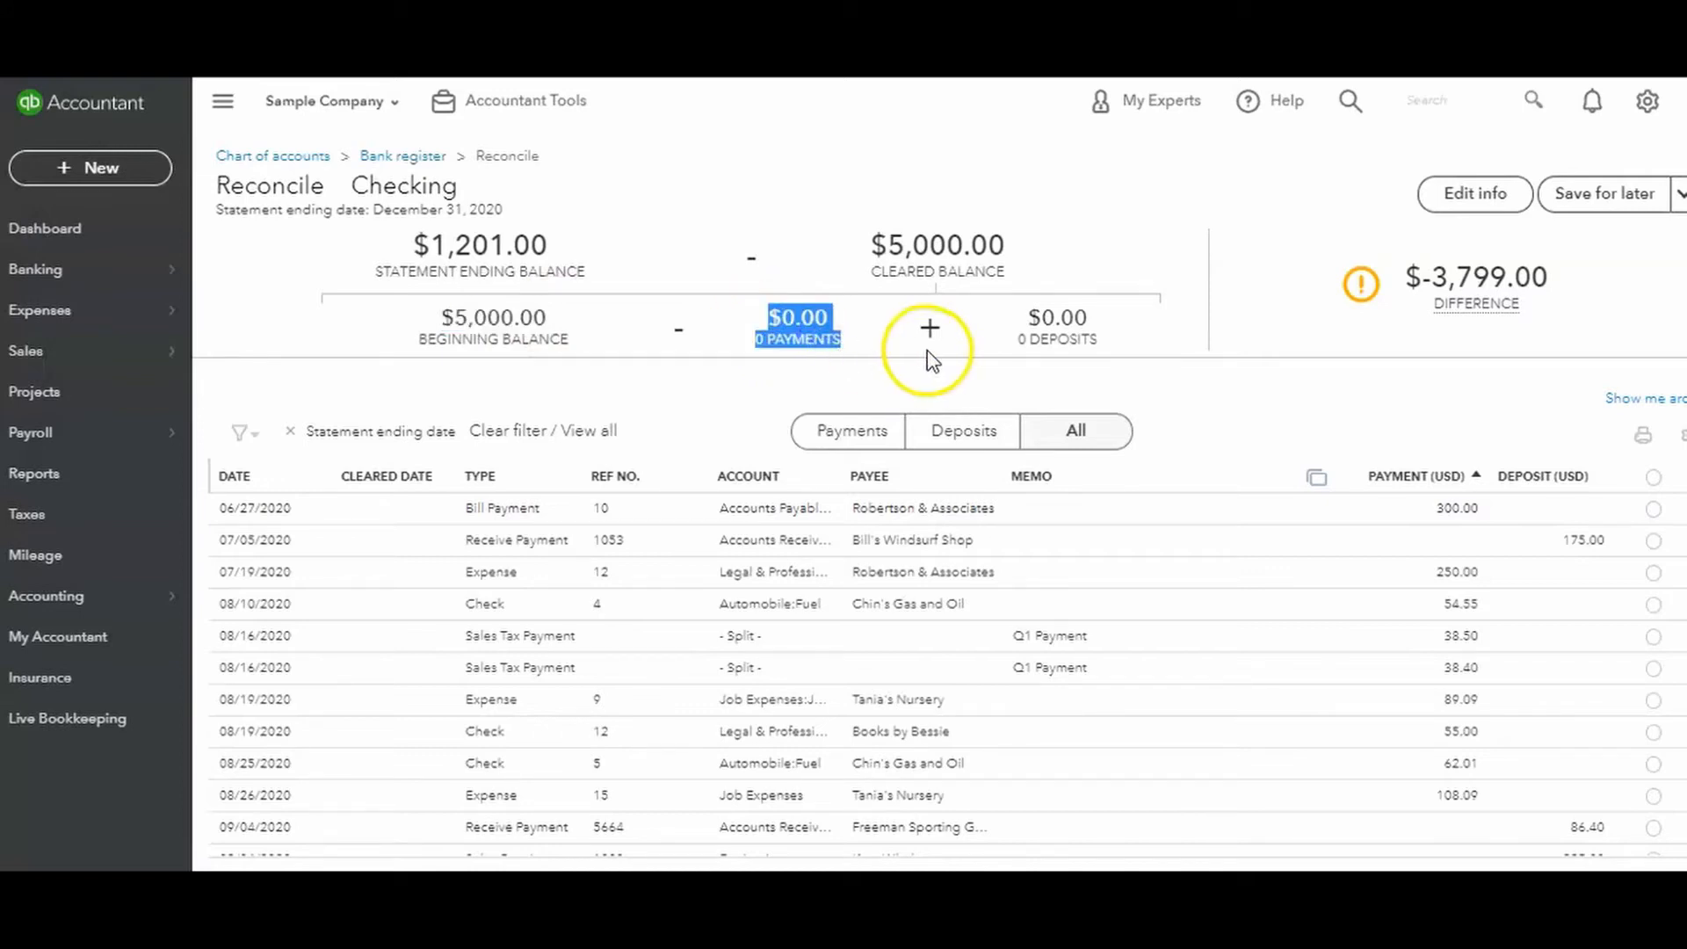
{"action": "left_click_drag", "start_coordinate": [1017, 316], "coordinate": [1116, 346]}
{"action": "mouse_move", "coordinate": [1404, 317]}
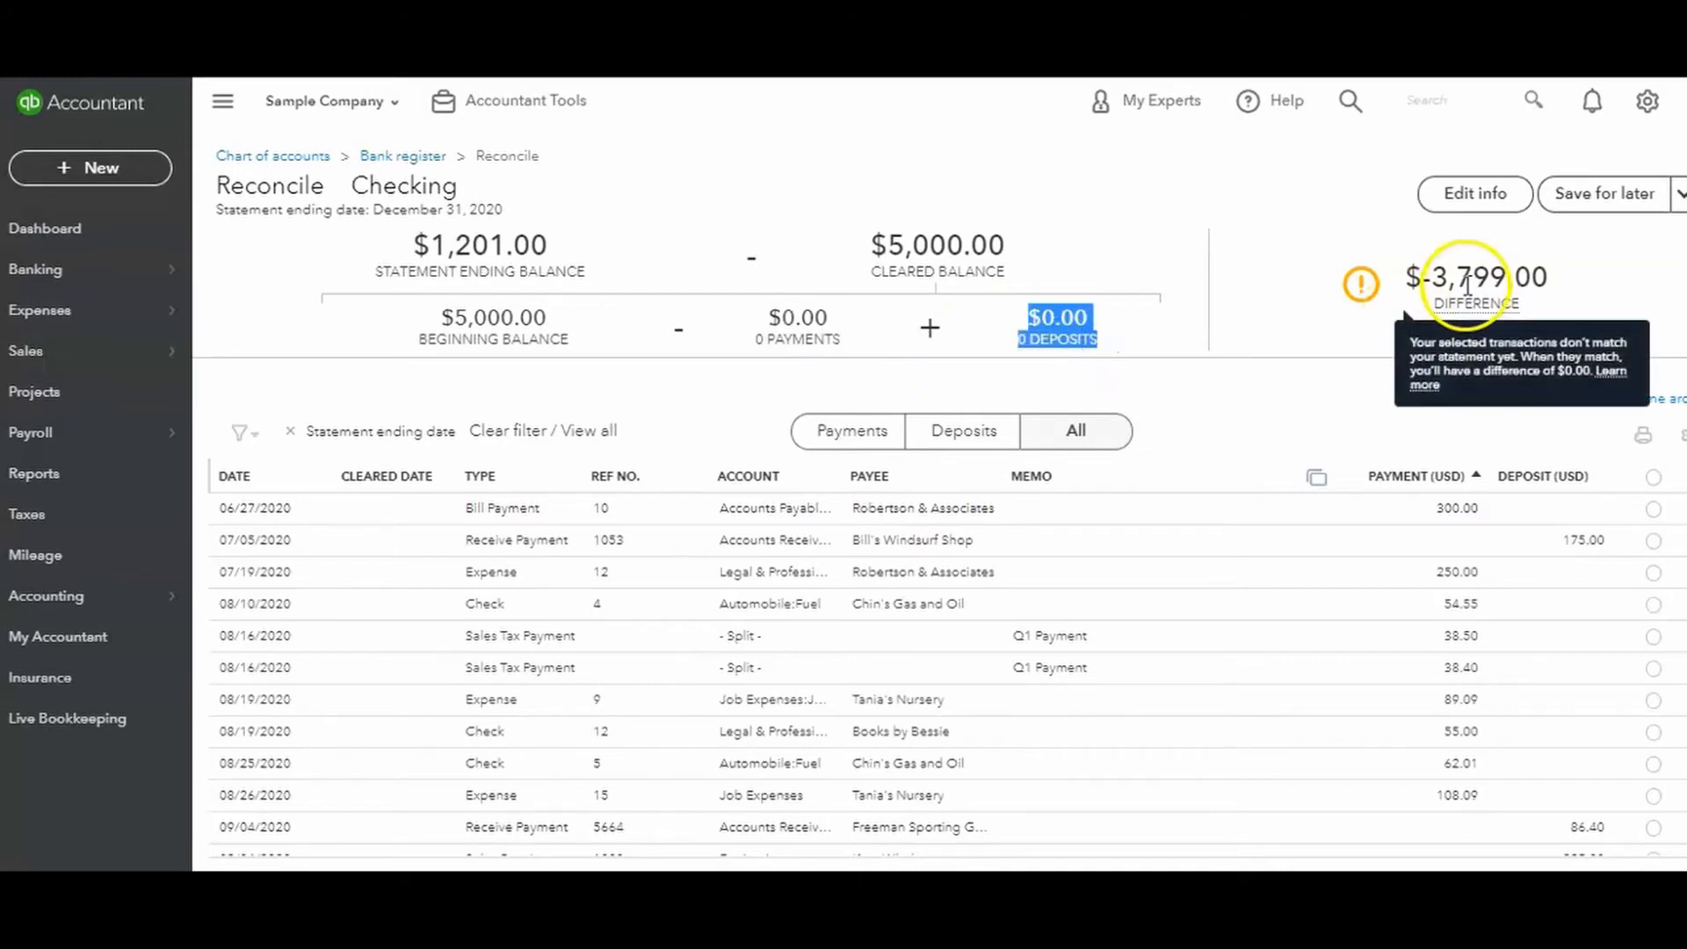
{"action": "left_click_drag", "start_coordinate": [1410, 277], "coordinate": [1546, 325]}
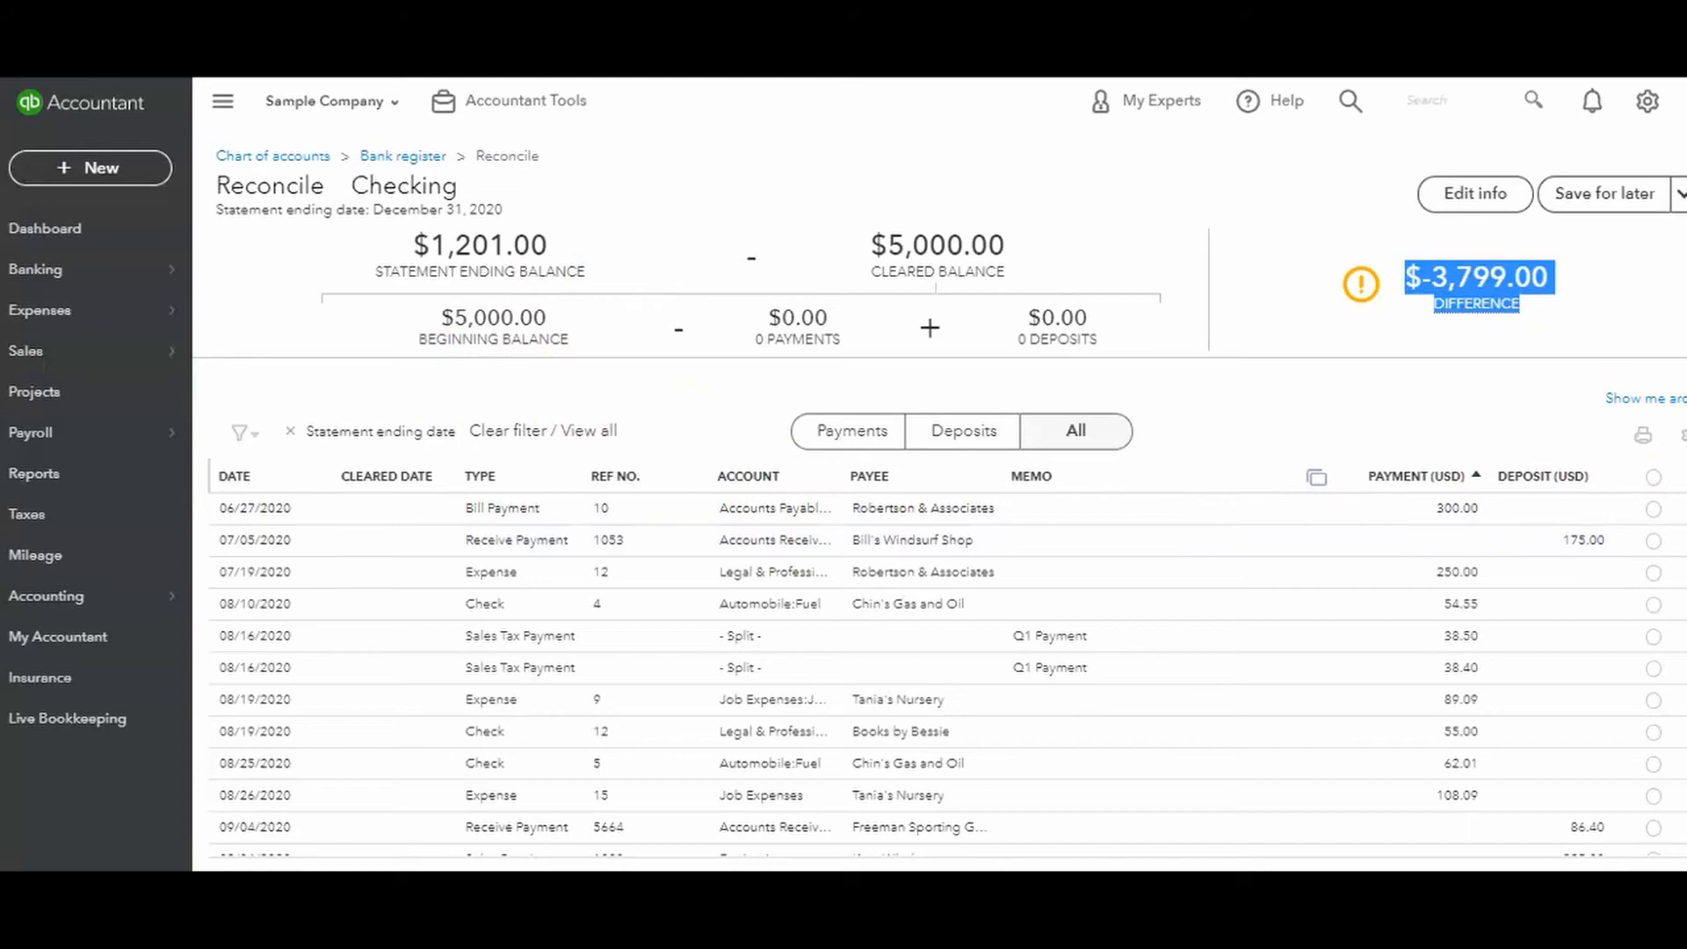
{"action": "scroll", "coordinate": [947, 676], "scroll_direction": "down", "scroll_amount": 3}
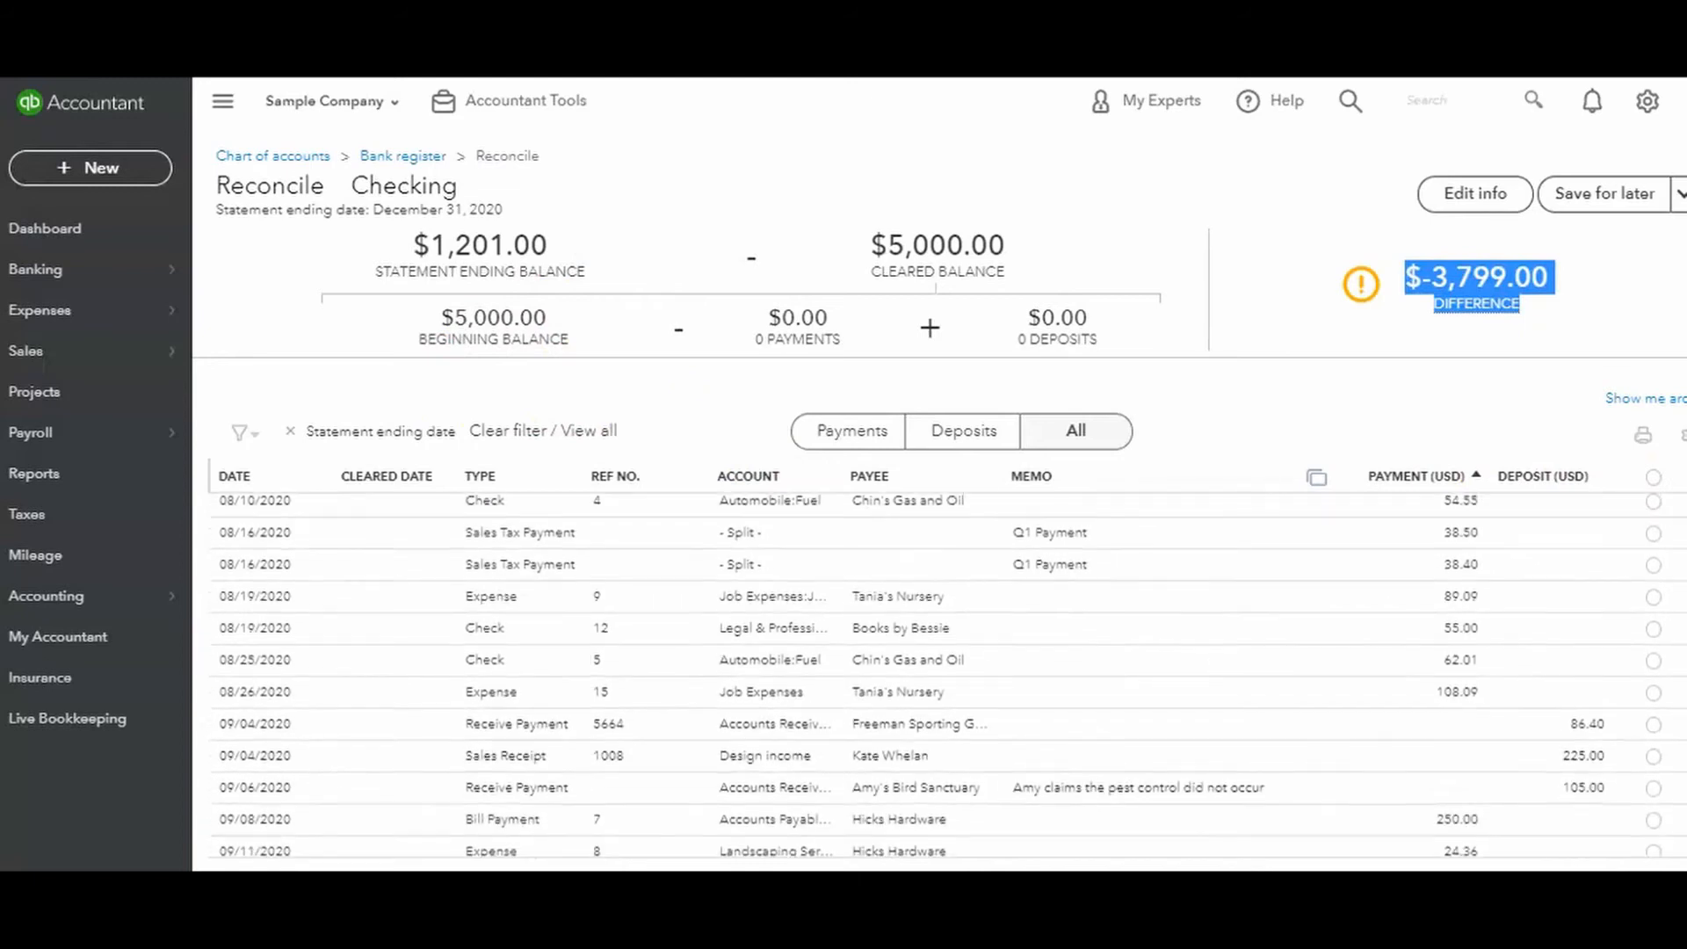
{"action": "scroll", "coordinate": [947, 677], "scroll_direction": "down", "scroll_amount": 10}
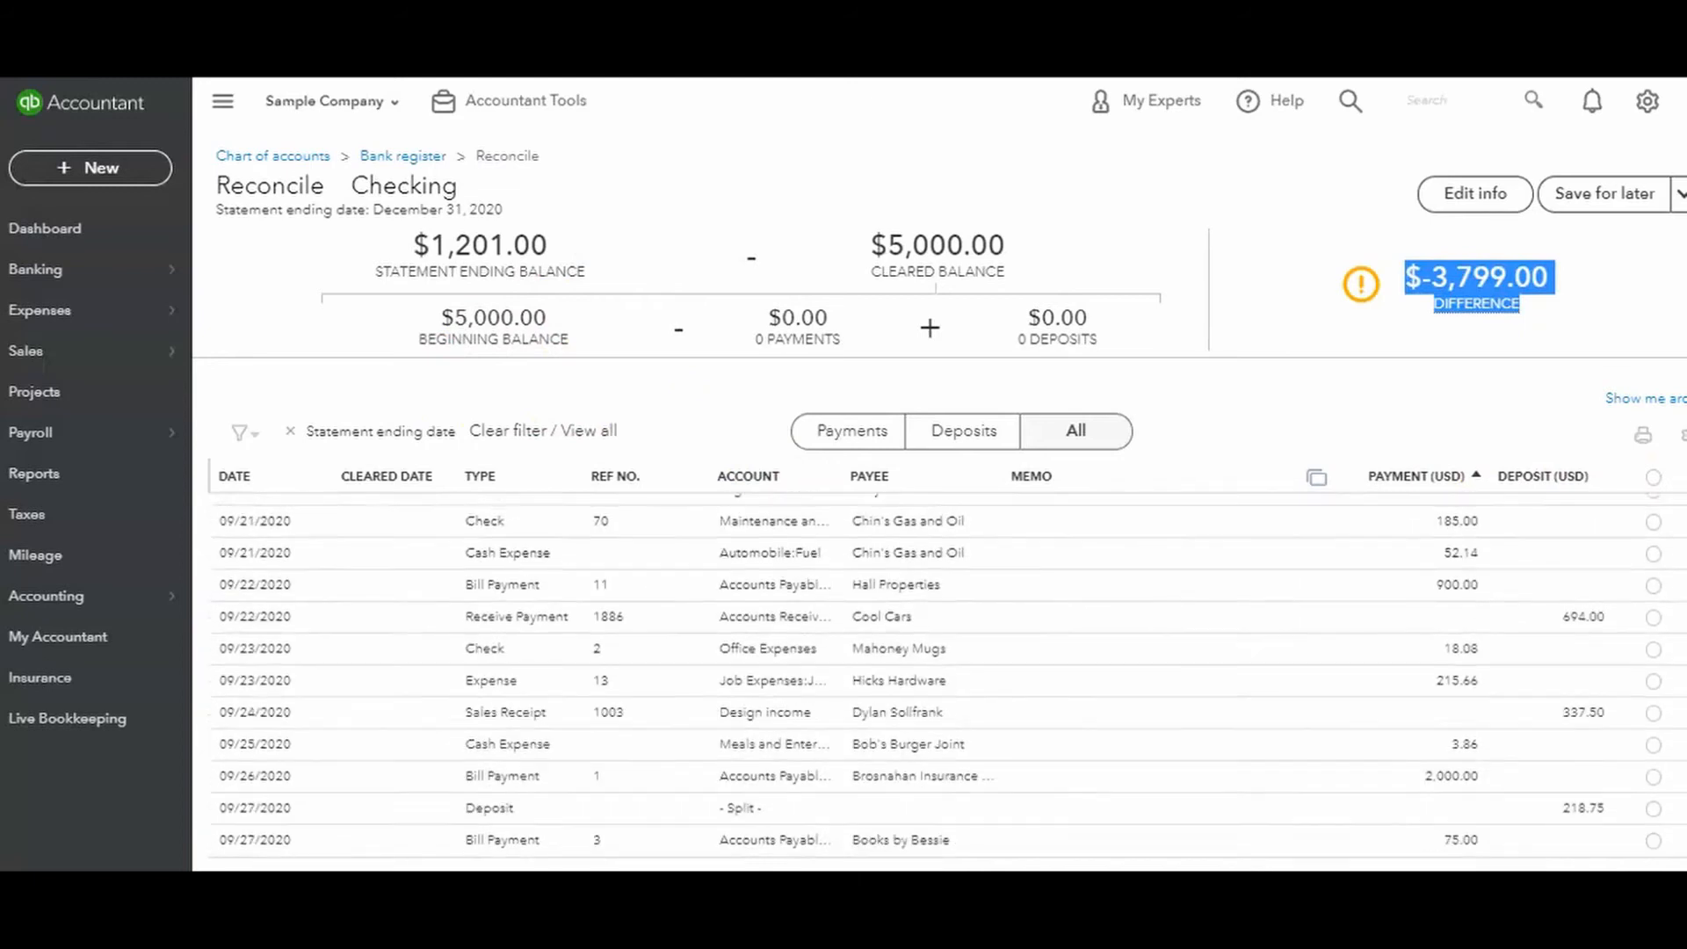
{"action": "scroll", "coordinate": [1661, 633], "scroll_direction": "up", "scroll_amount": 13}
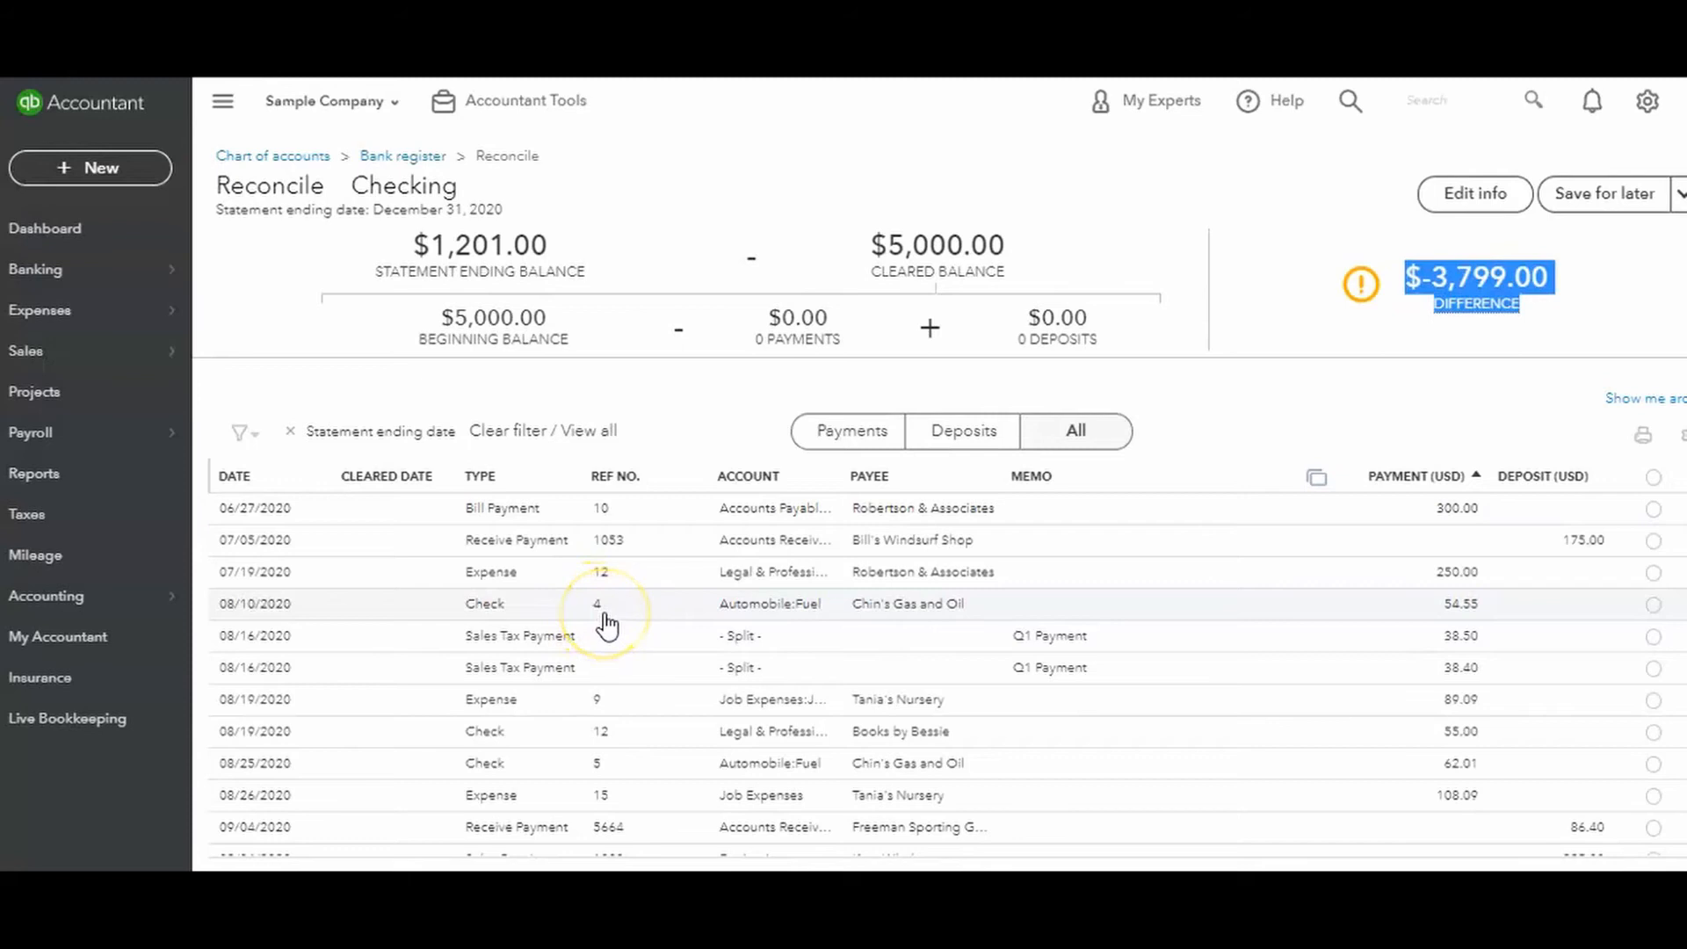
Sort the reconciliation transactions by payee in ascending order.
{"action": "left_click", "coordinate": [741, 479]}
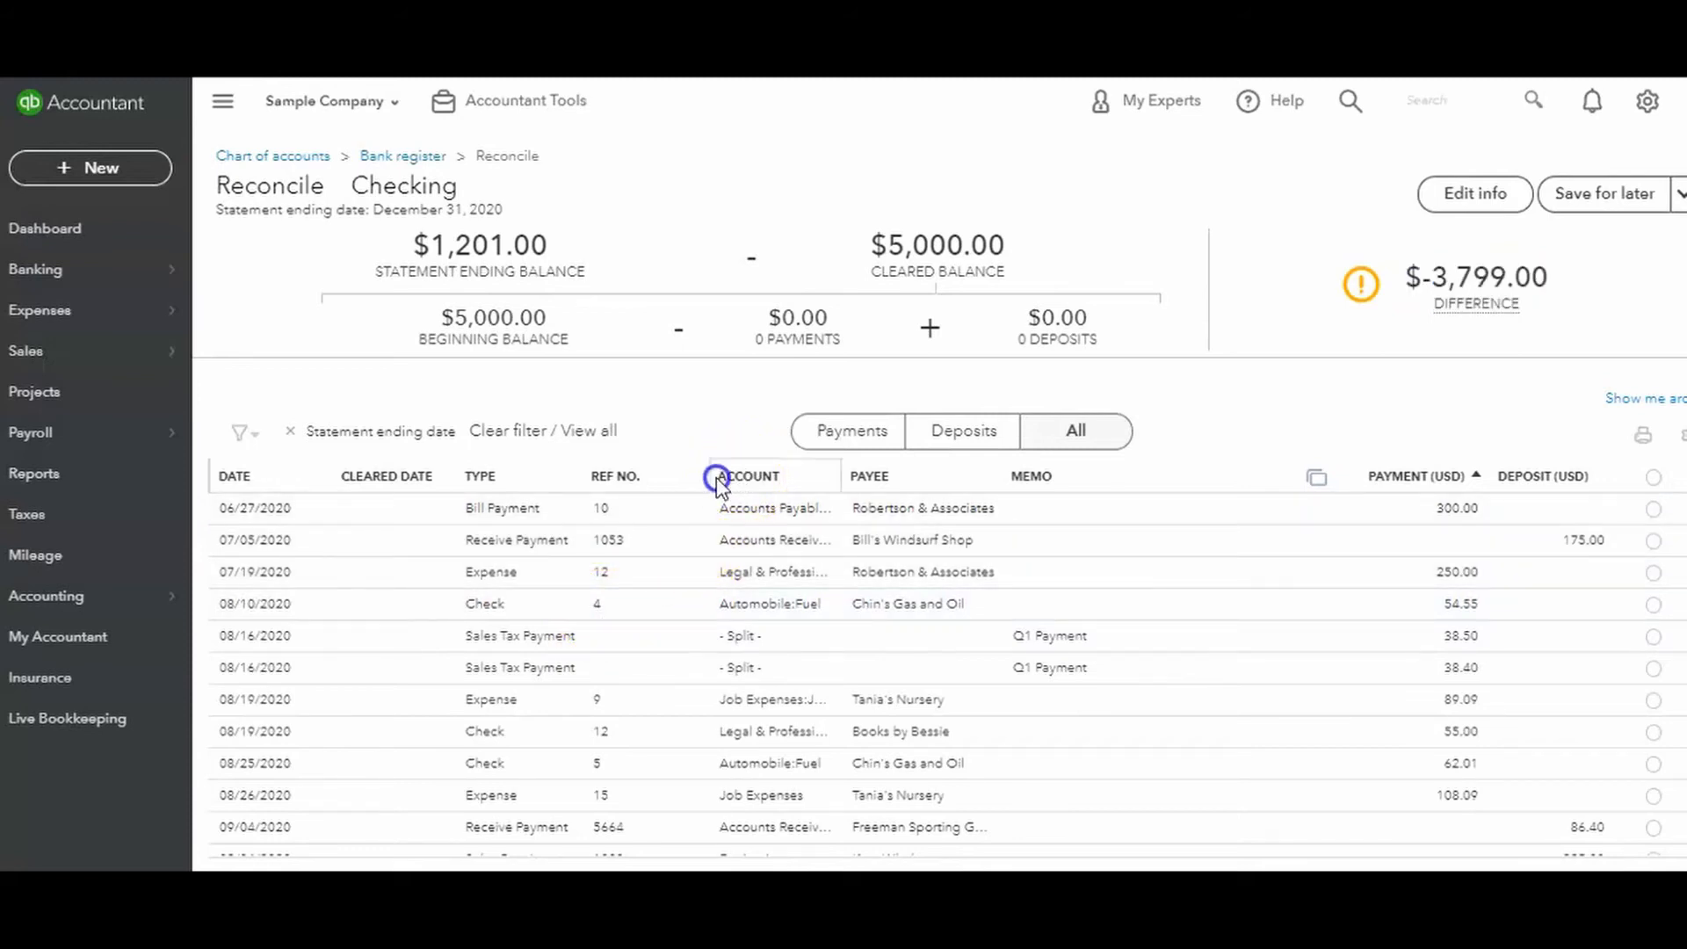
{"action": "left_click_drag", "start_coordinate": [741, 479], "coordinate": [785, 490]}
{"action": "left_click", "coordinate": [727, 392]}
{"action": "double_click", "coordinate": [873, 480]}
{"action": "left_click", "coordinate": [889, 483]}
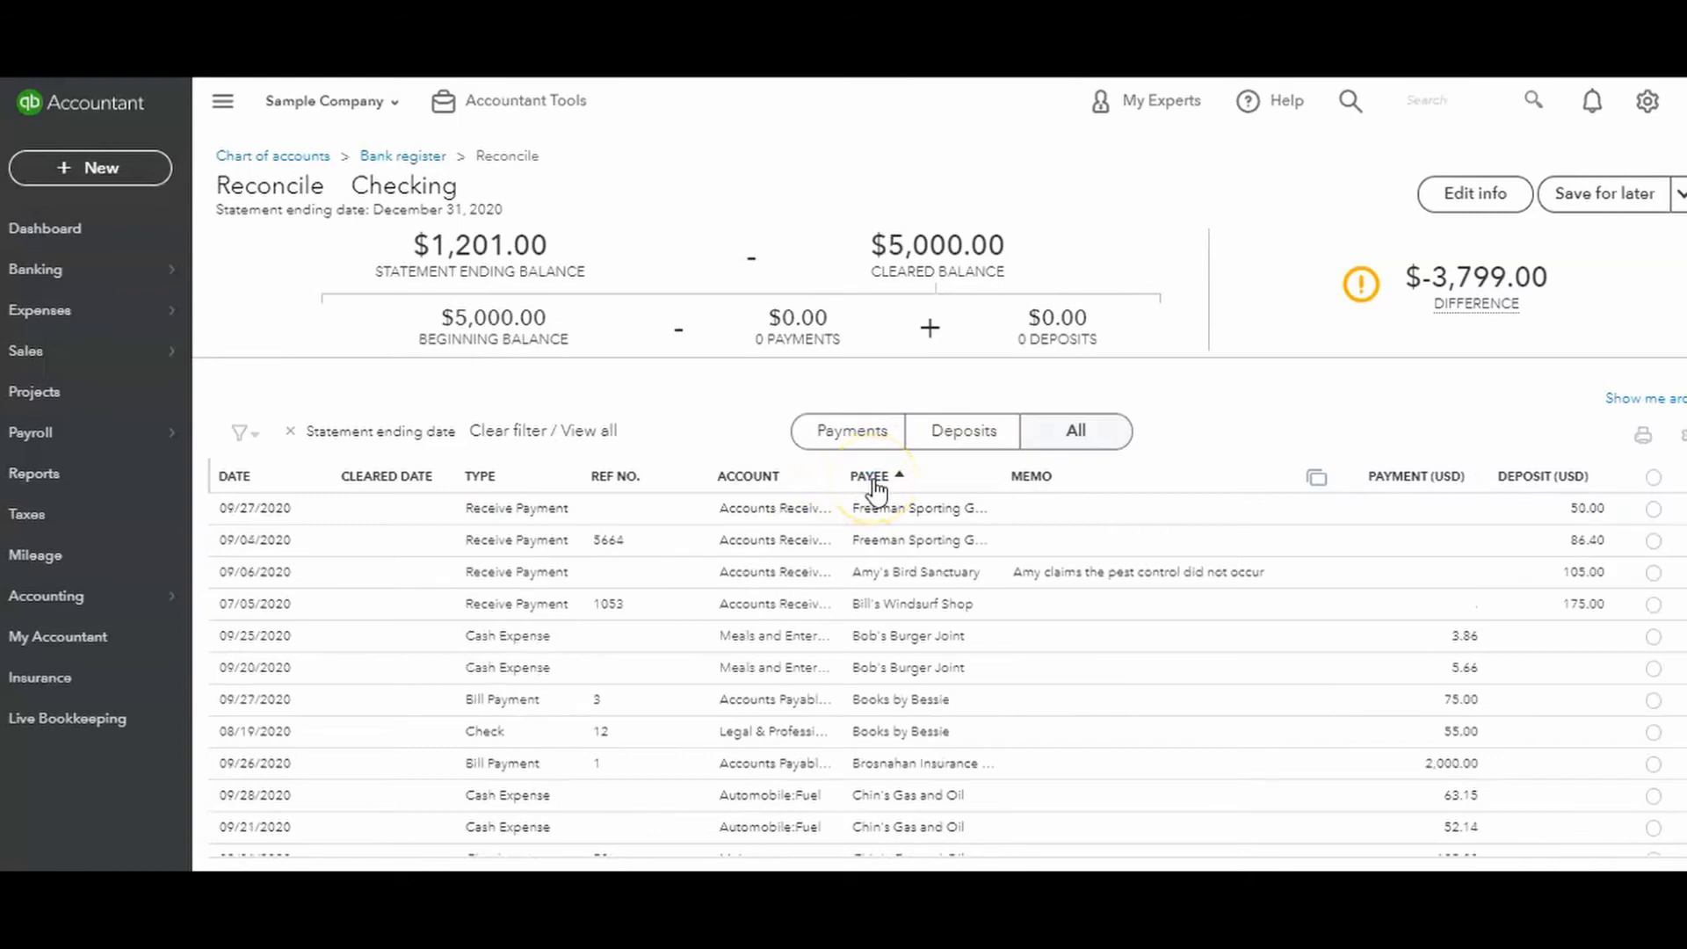
Re-sort the transaction list by date, type, payee and payment amount in turn.
{"action": "left_click", "coordinate": [239, 492]}
{"action": "left_click", "coordinate": [239, 479]}
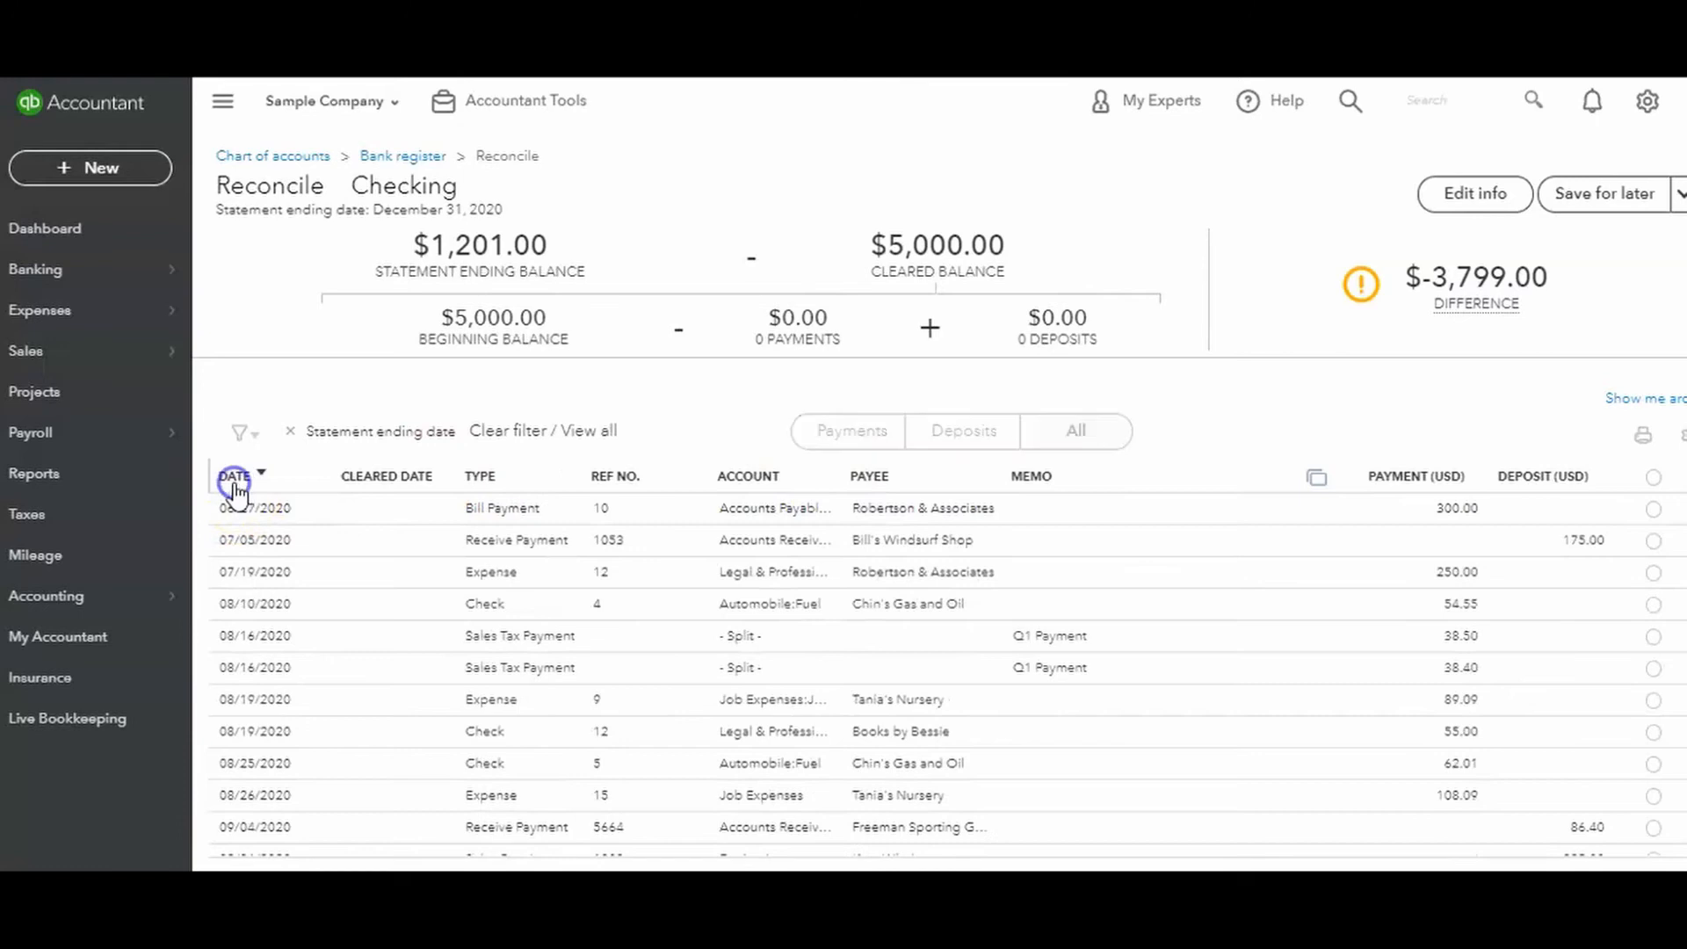
{"action": "left_click", "coordinate": [490, 478]}
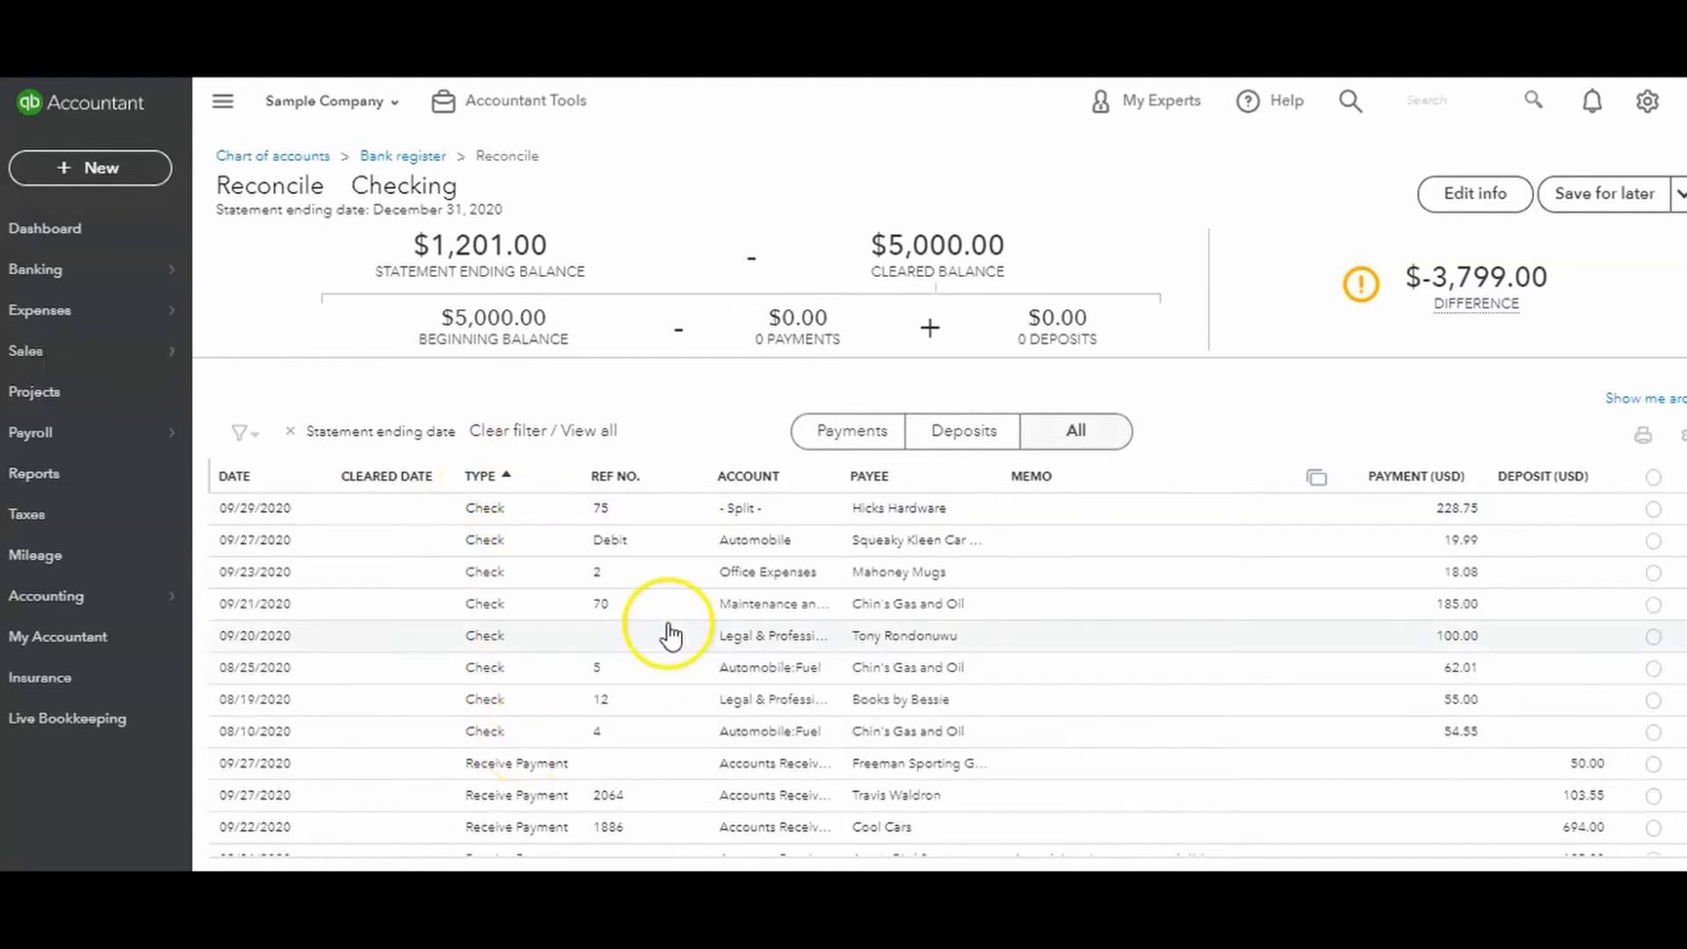
{"action": "left_click", "coordinate": [866, 478]}
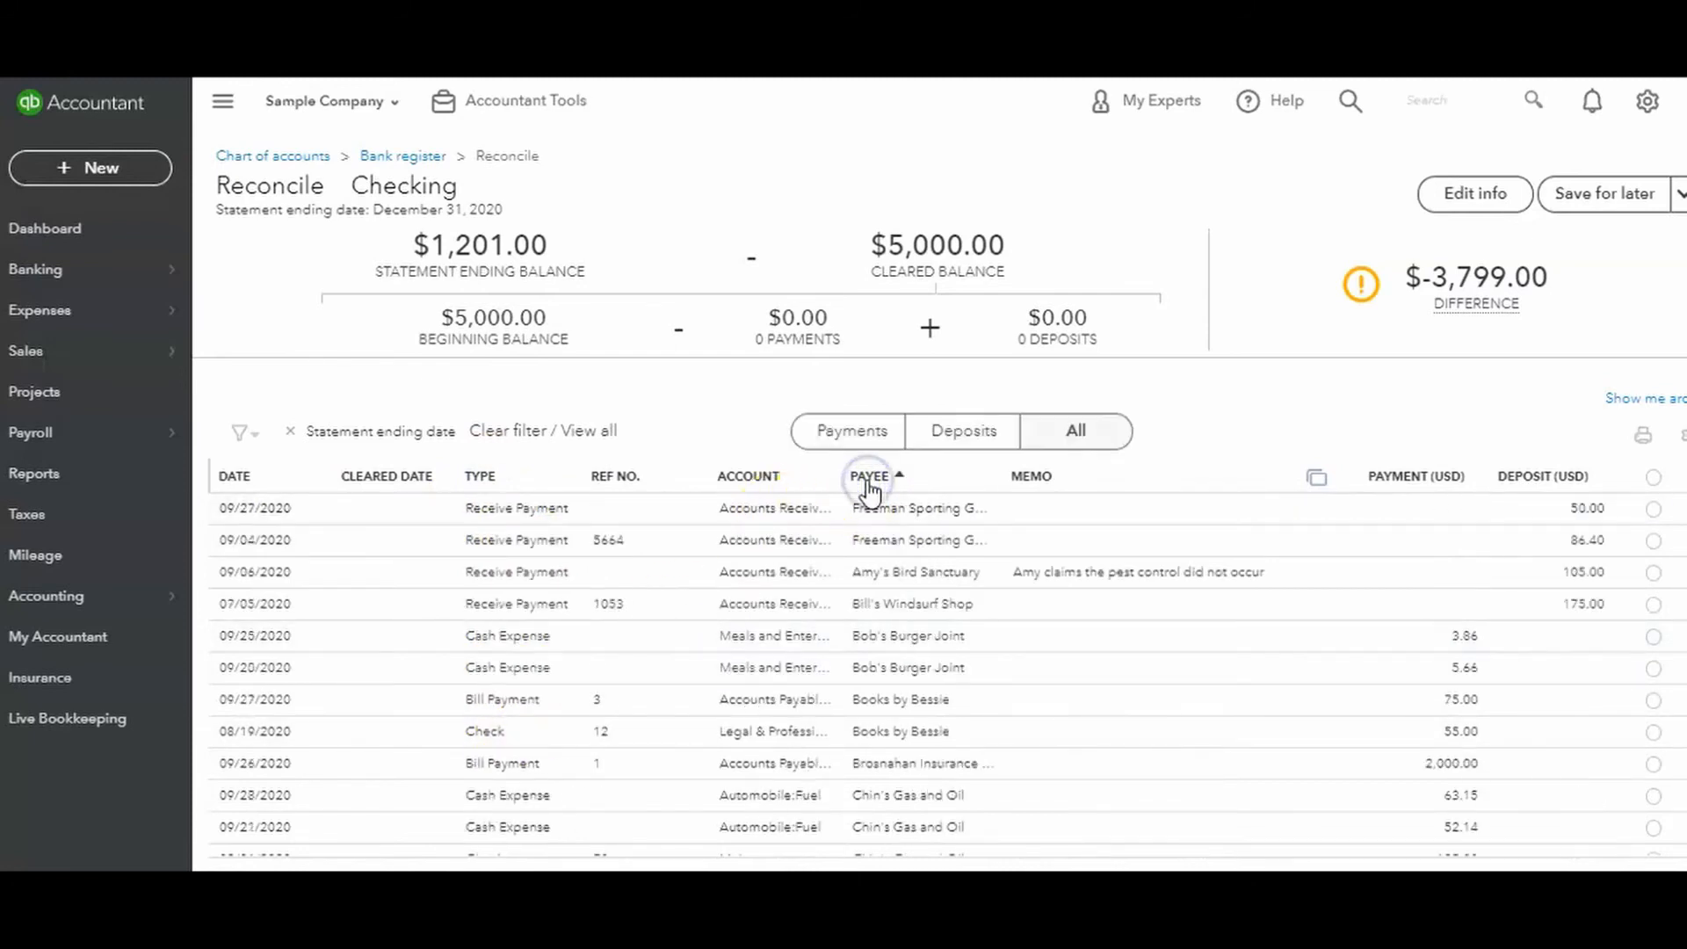
{"action": "left_click", "coordinate": [947, 701]}
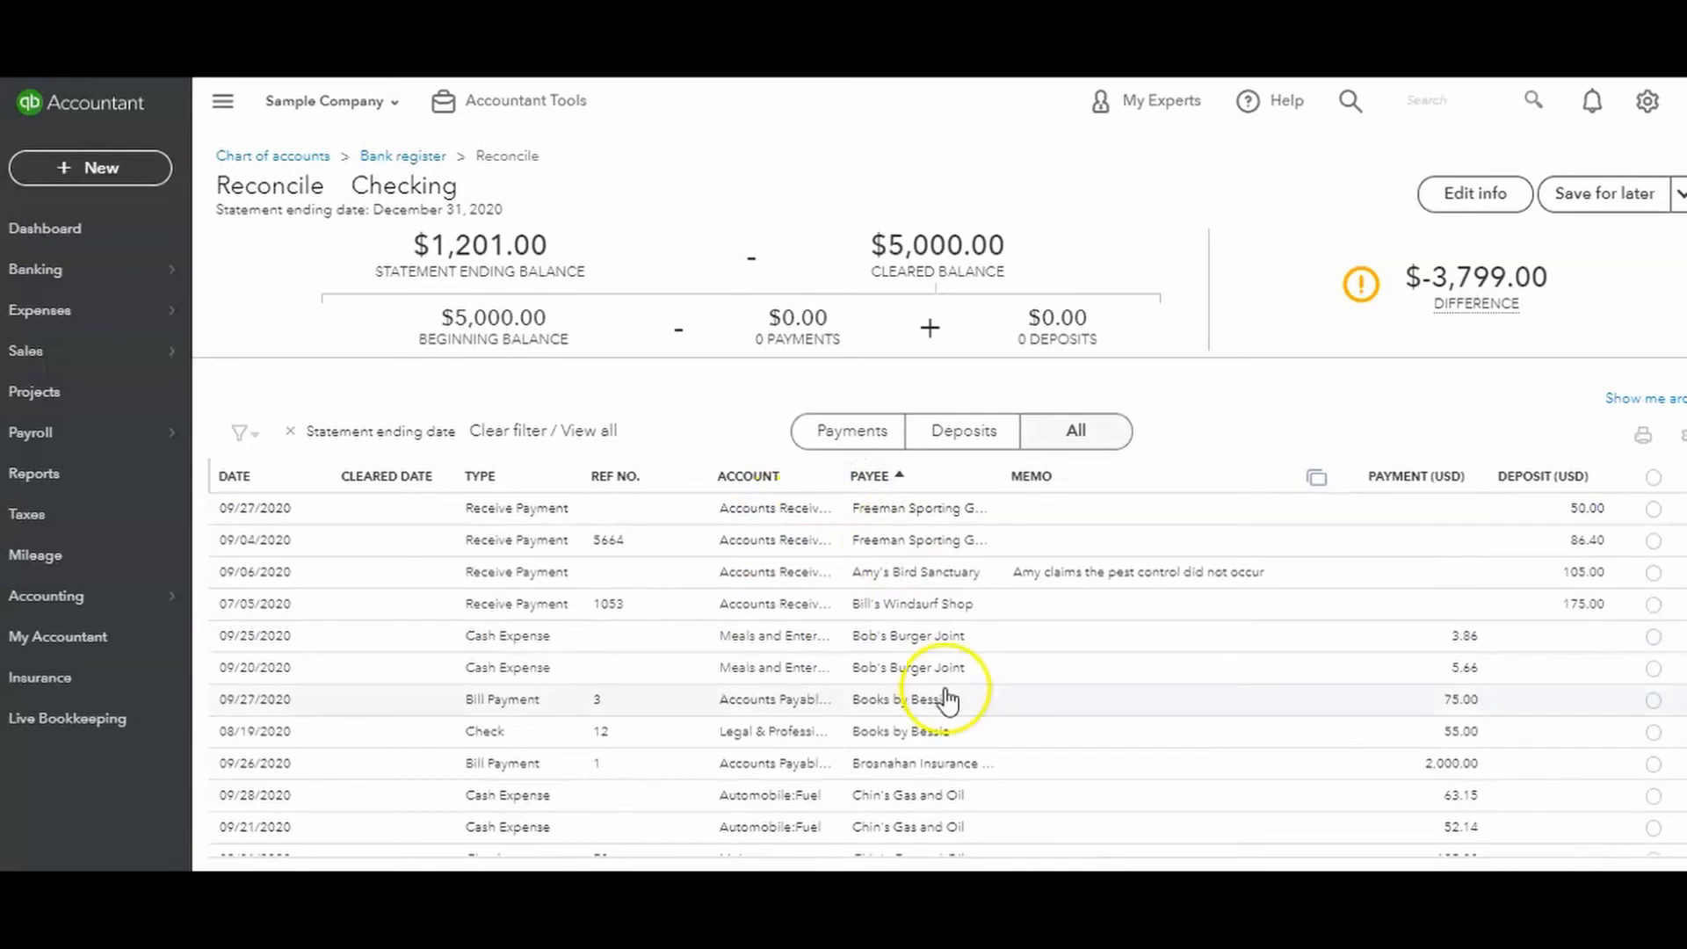
{"action": "left_click", "coordinate": [1403, 483]}
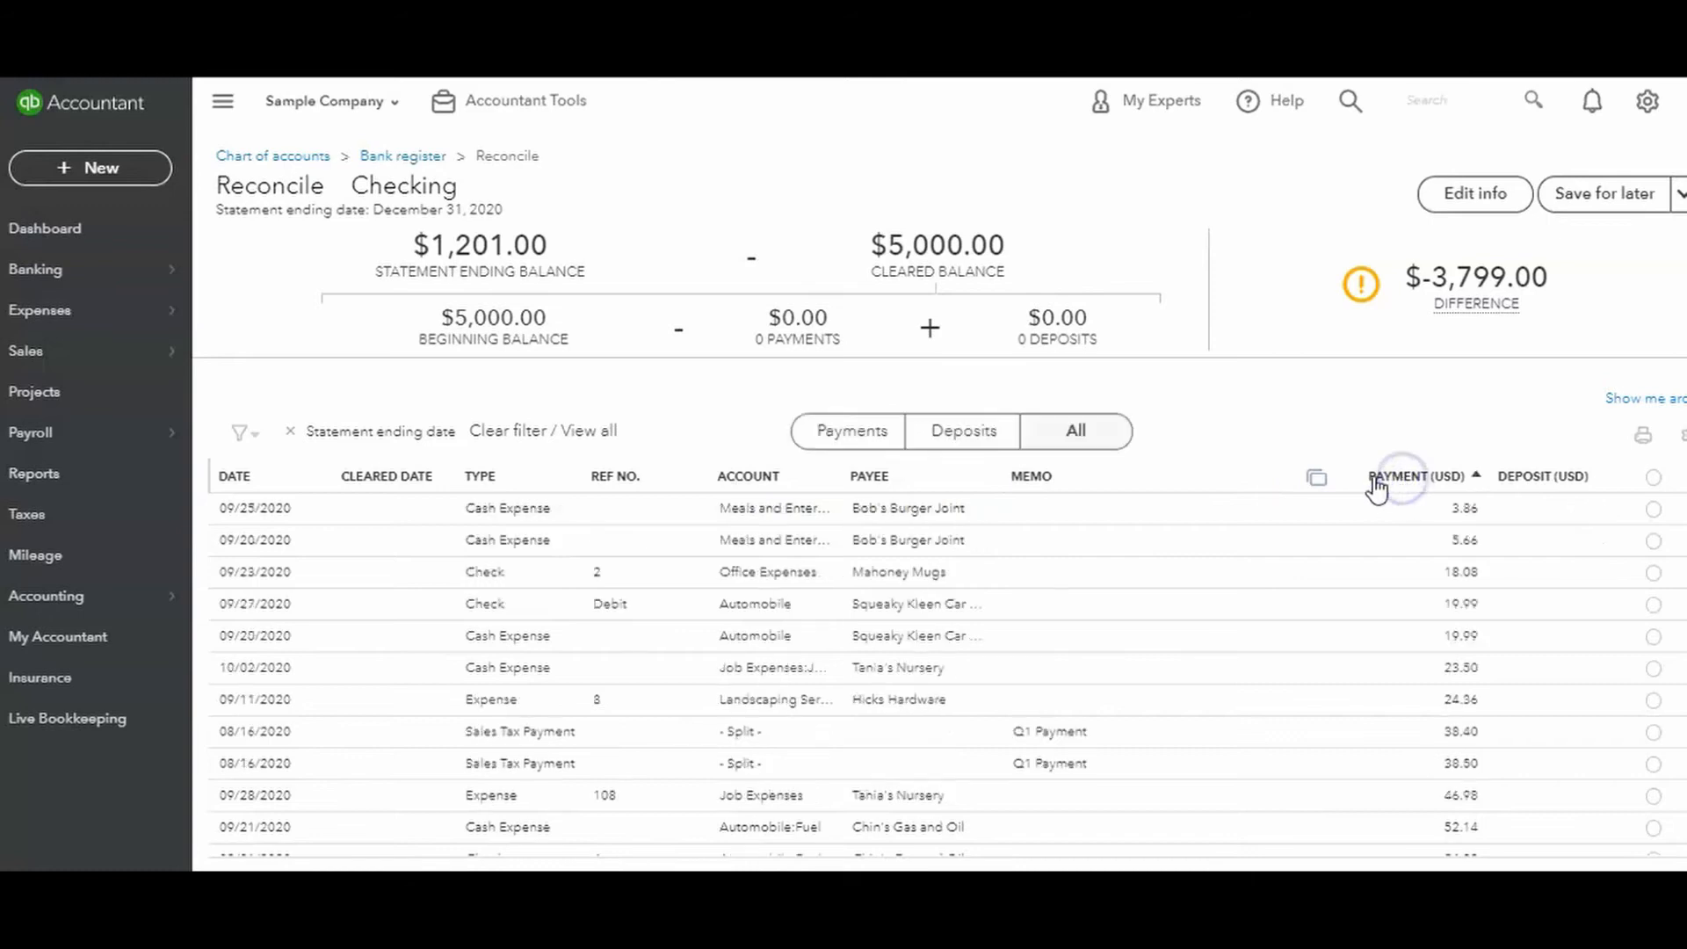
Sort the transactions by deposit amount in descending order and filter the list to deposits only.
{"action": "left_click", "coordinate": [1534, 482]}
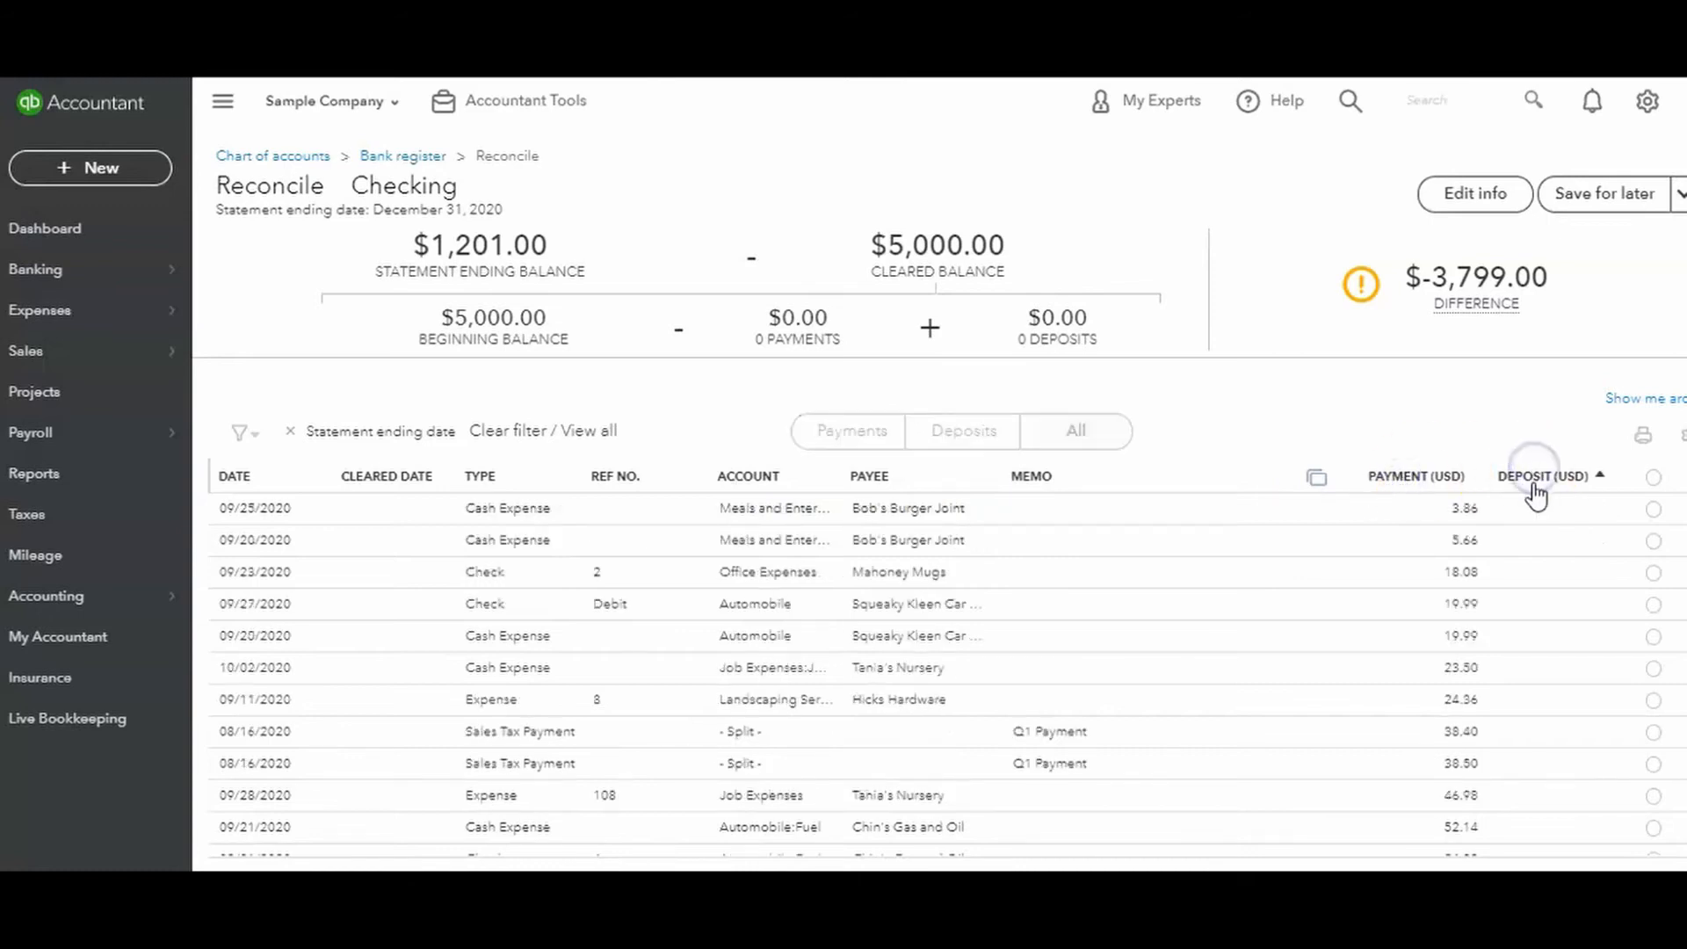
{"action": "left_click_drag", "start_coordinate": [1506, 479], "coordinate": [1573, 487]}
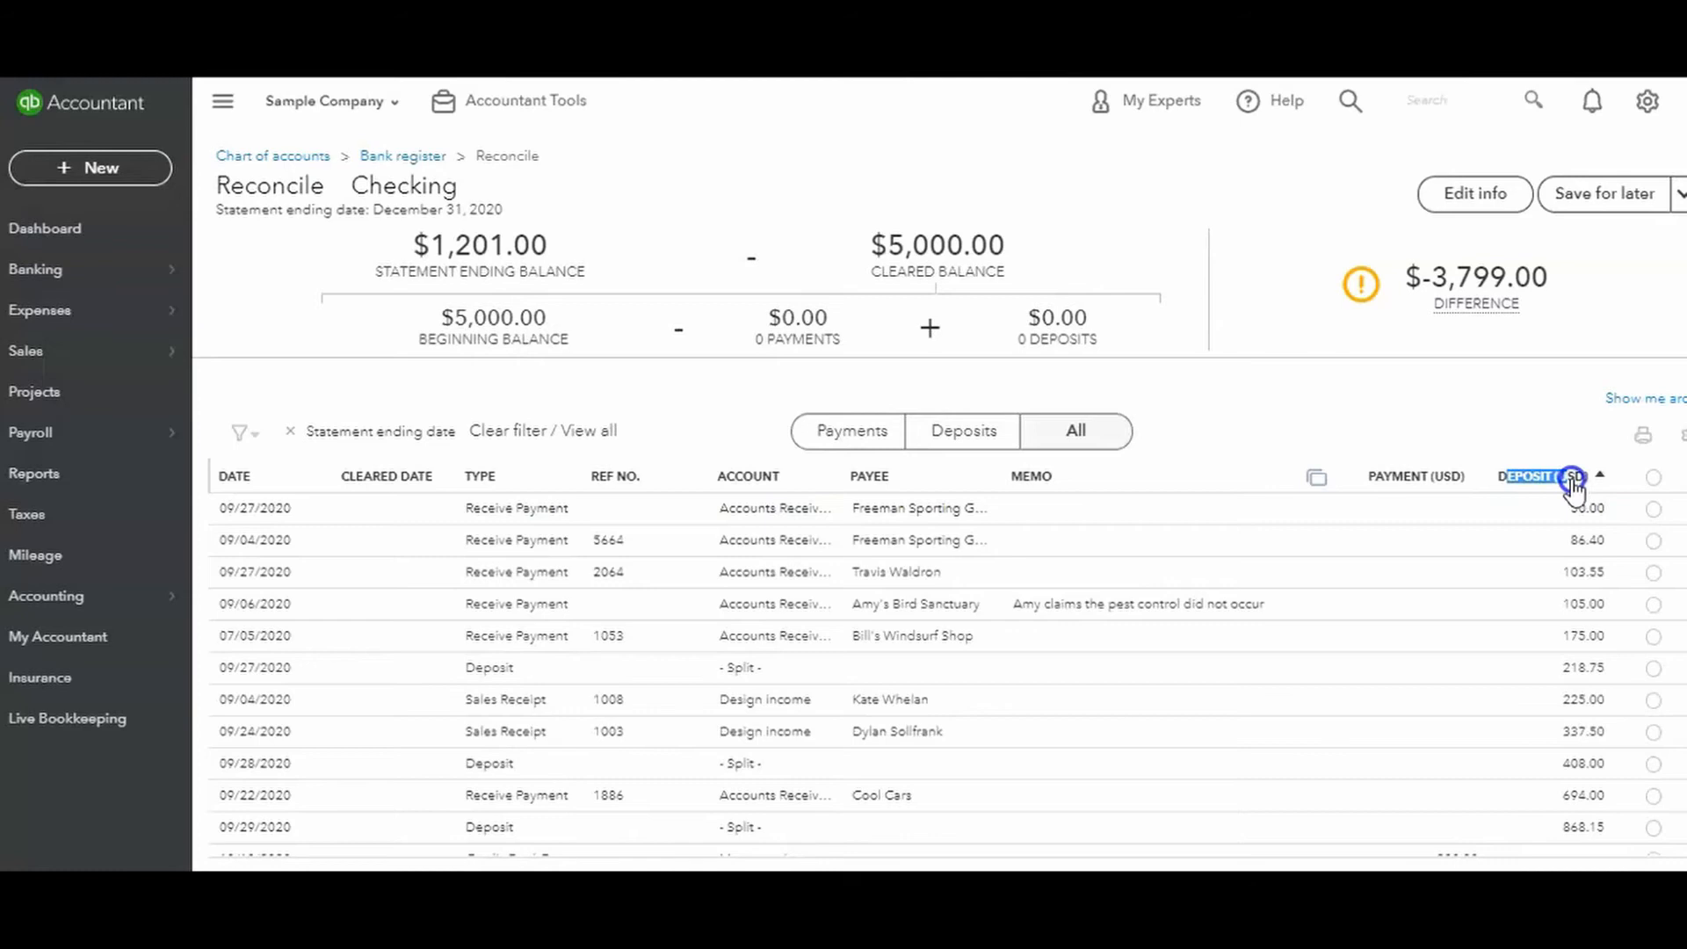
{"action": "left_click", "coordinate": [1067, 435]}
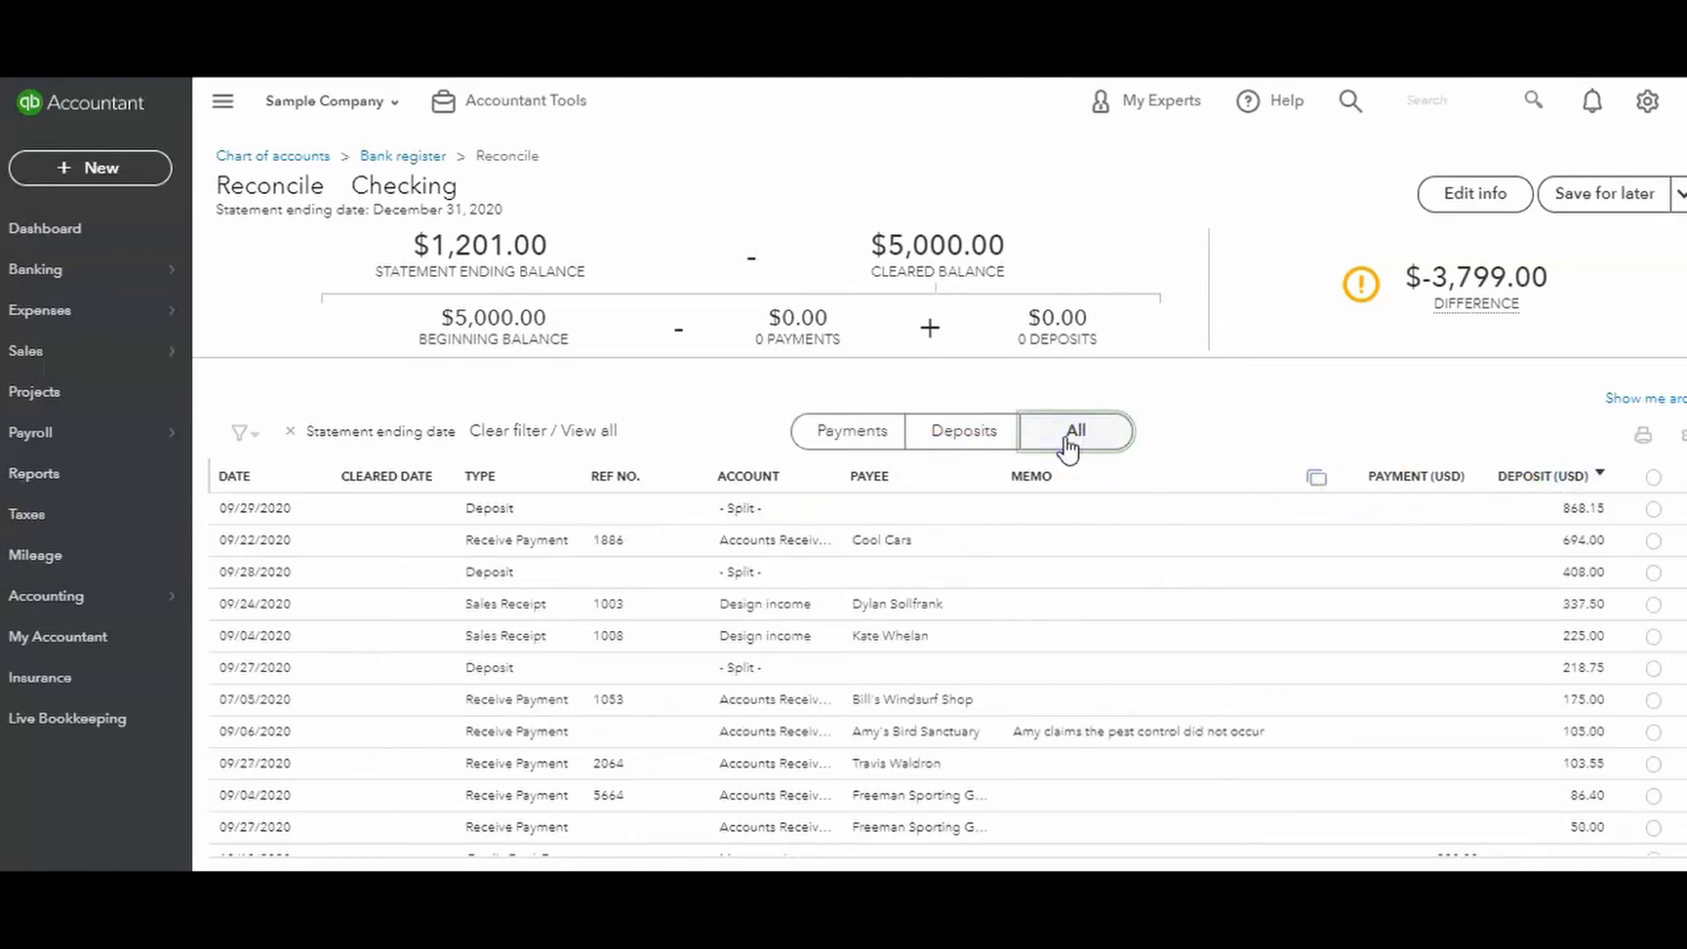
{"action": "left_click", "coordinate": [940, 444]}
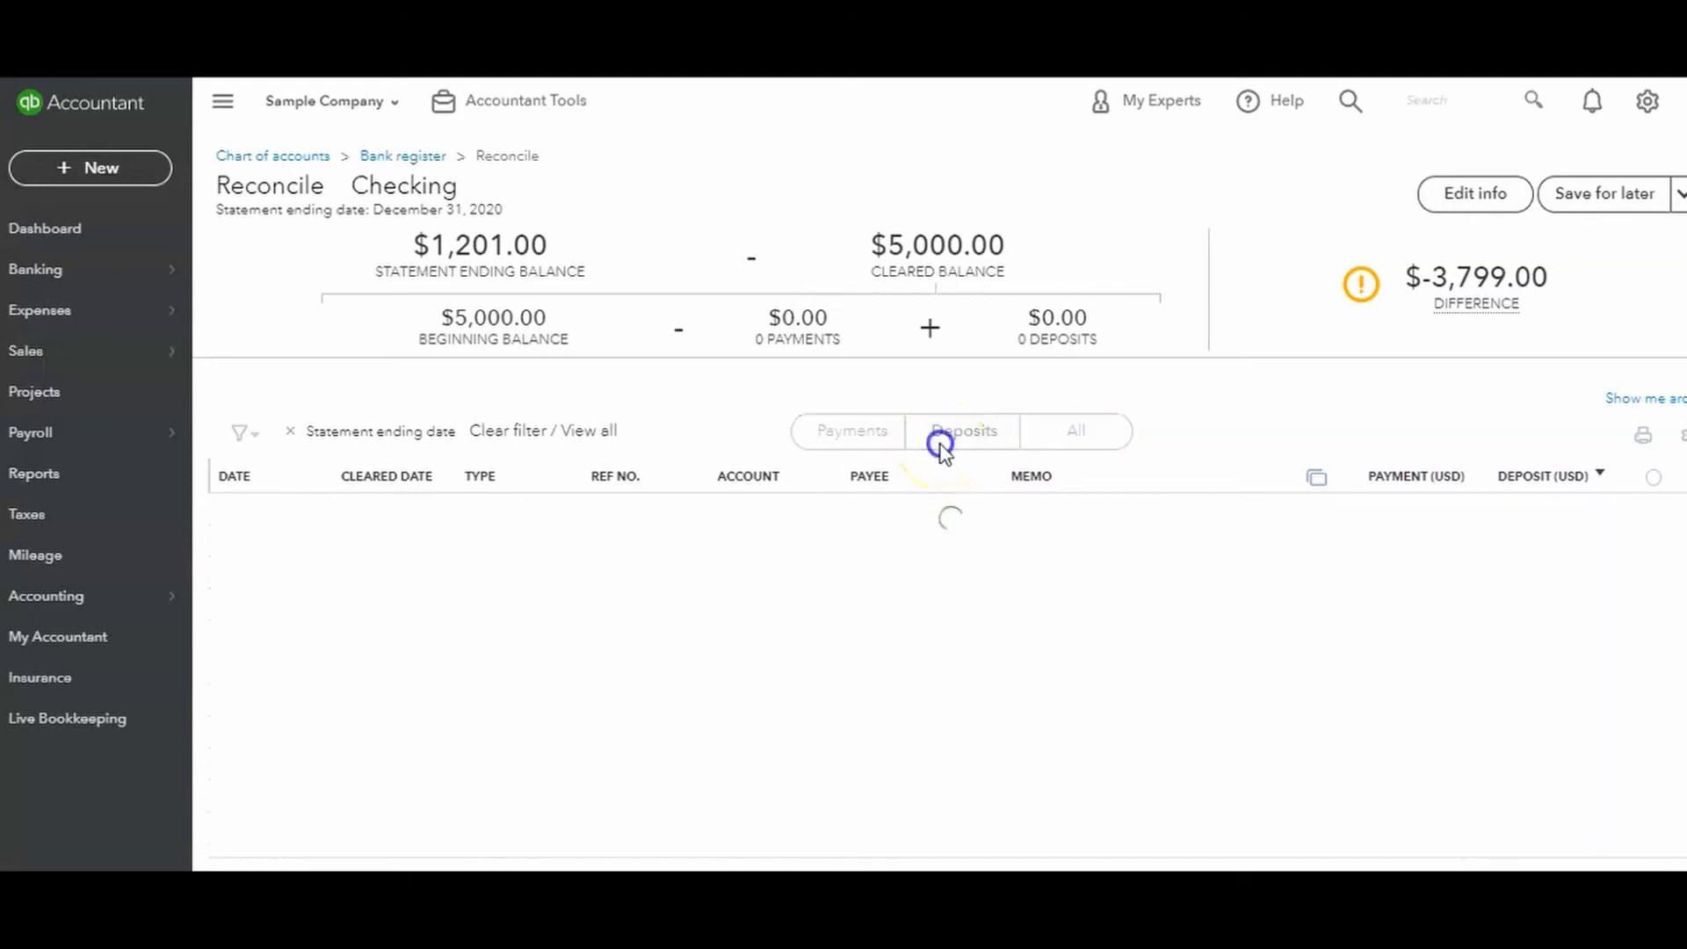
Filter the list to payments only, mark all of them as cleared, and check the resulting difference.
{"action": "left_click", "coordinate": [857, 439]}
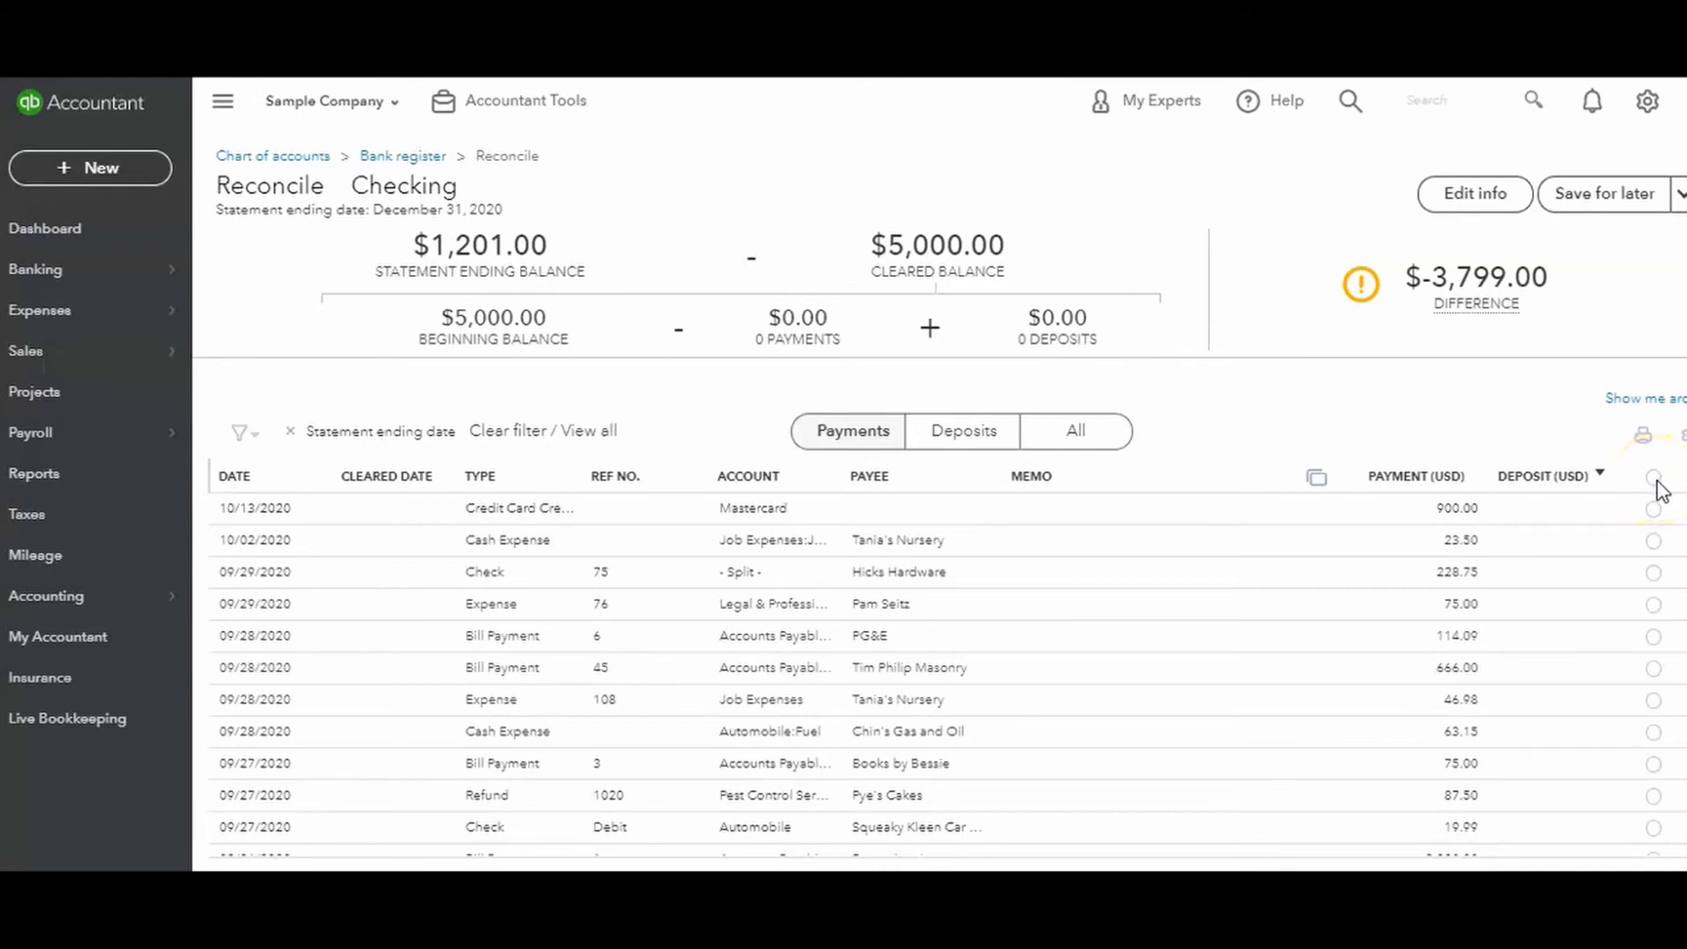
{"action": "left_click", "coordinate": [1652, 480]}
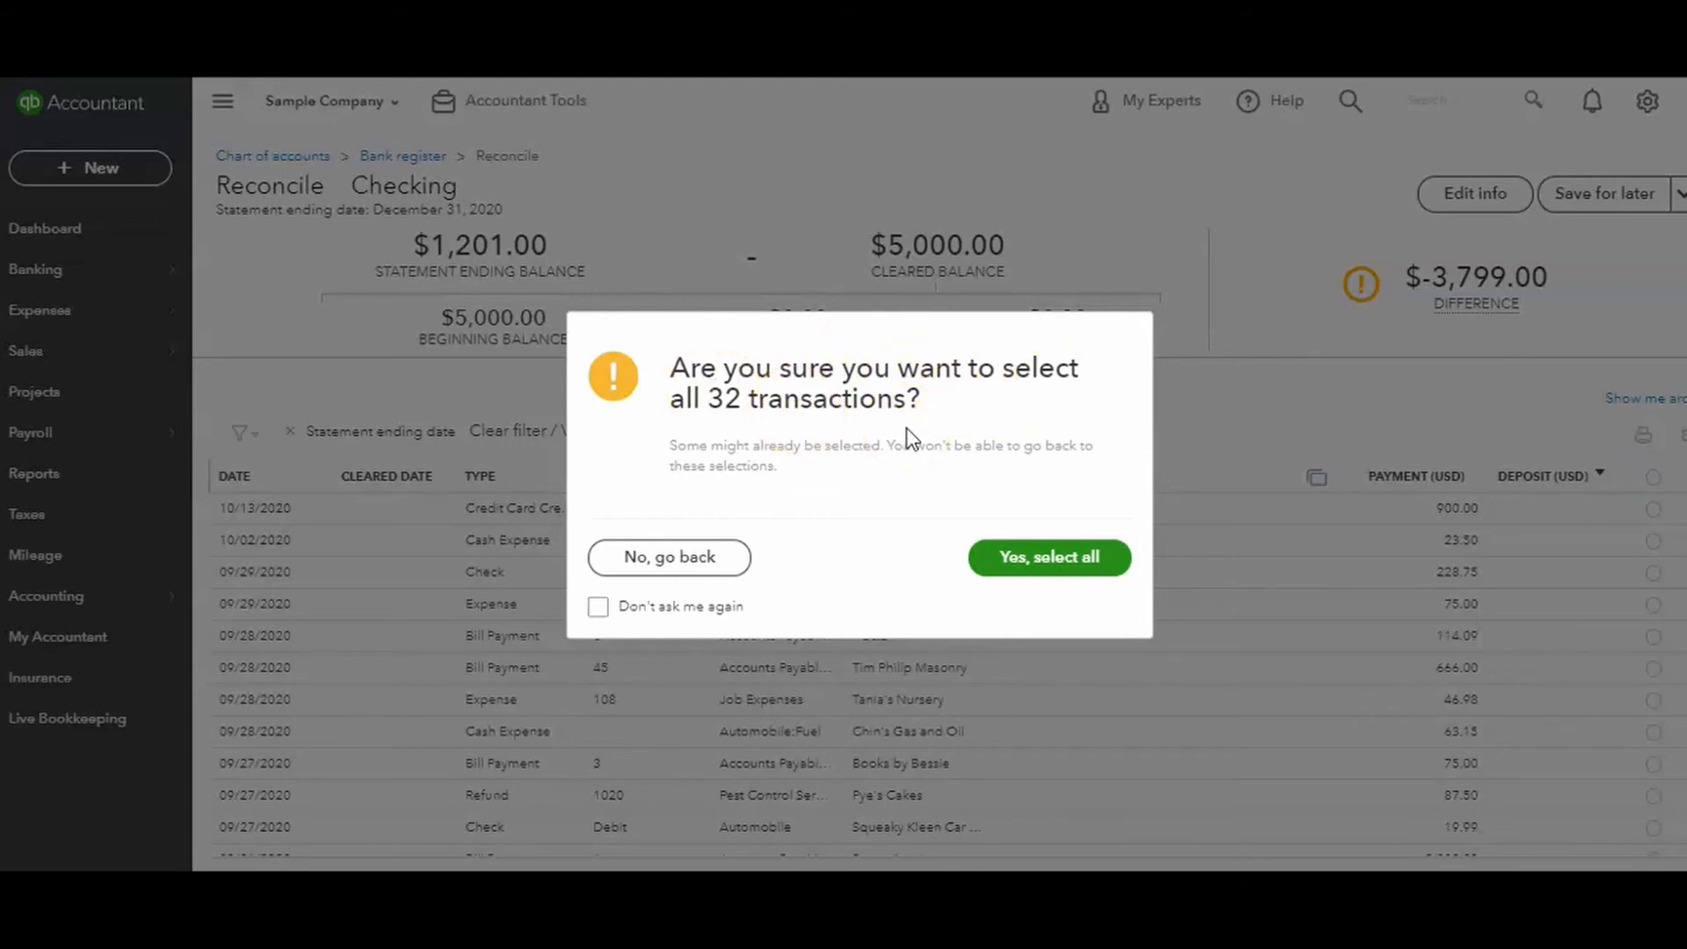
{"action": "left_click", "coordinate": [1028, 569]}
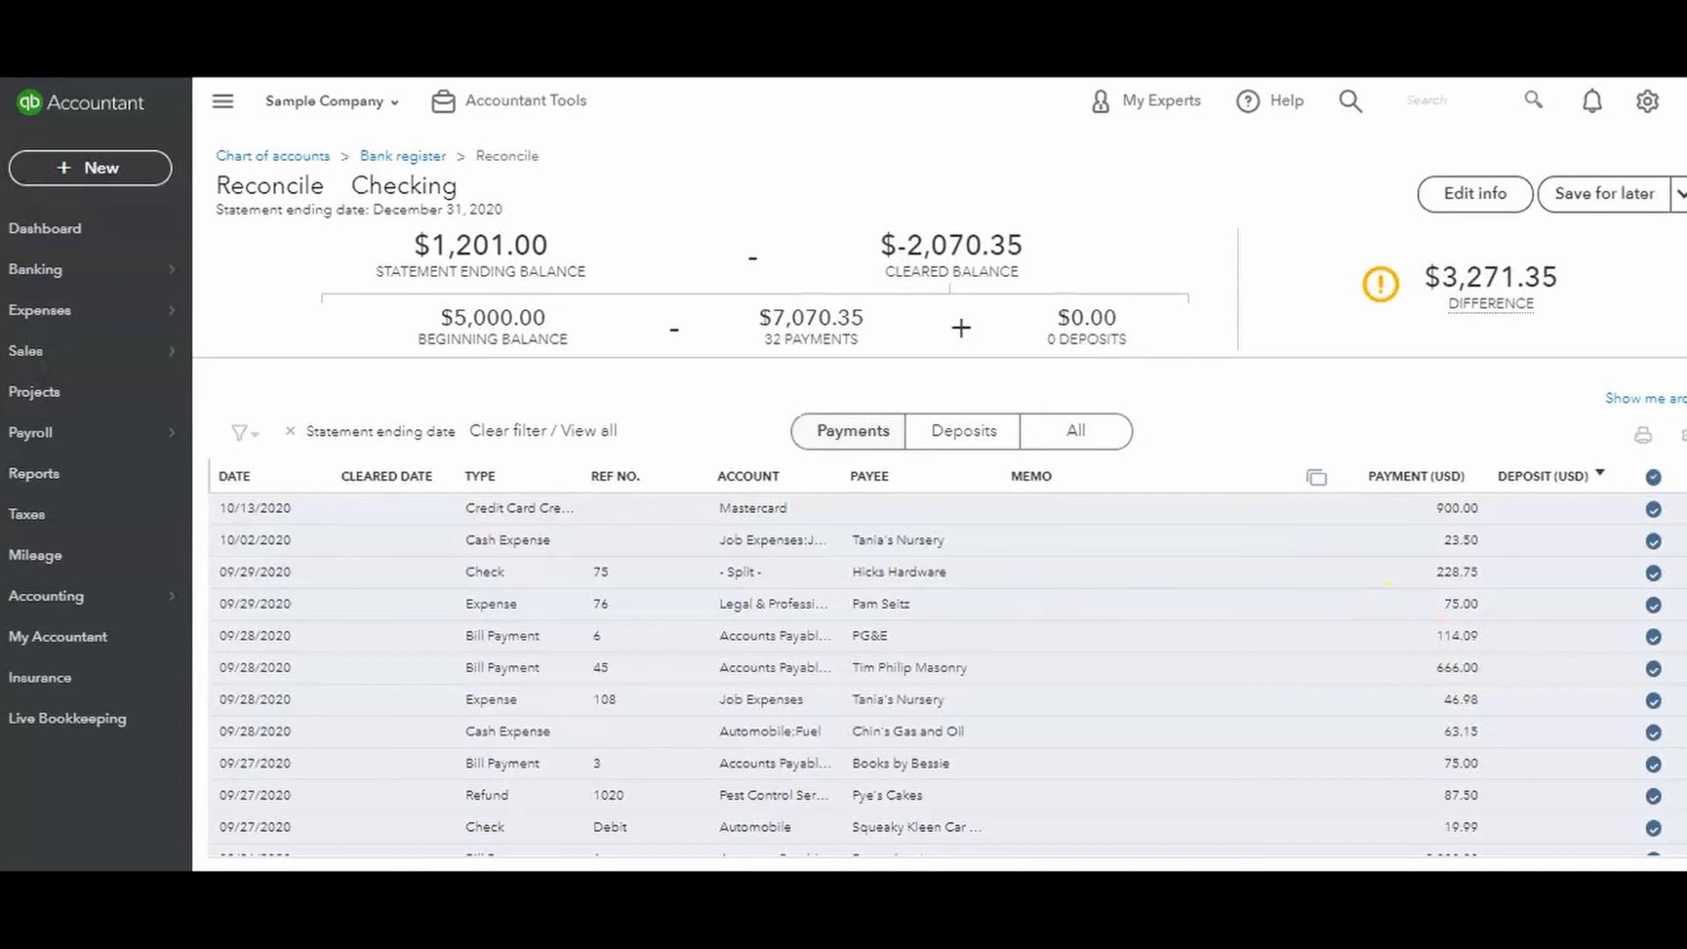
{"action": "scroll", "coordinate": [940, 673], "scroll_direction": "down", "scroll_amount": 5}
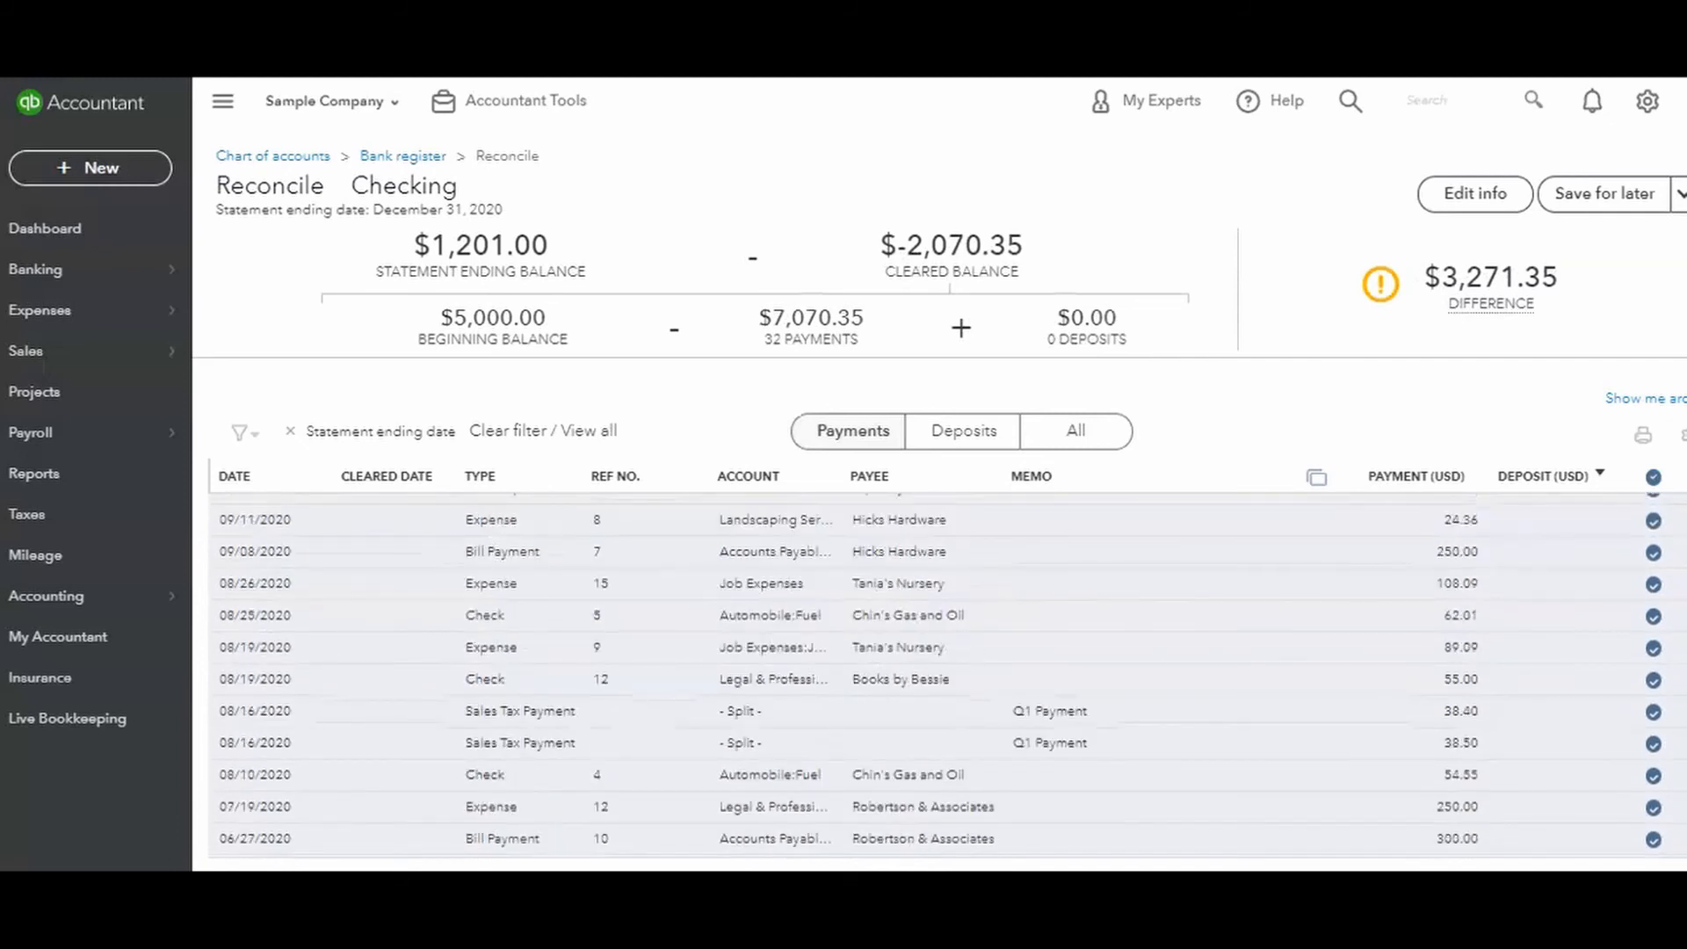
{"action": "scroll", "coordinate": [940, 672], "scroll_direction": "up", "scroll_amount": 5}
{"action": "mouse_move", "coordinate": [1432, 283]}
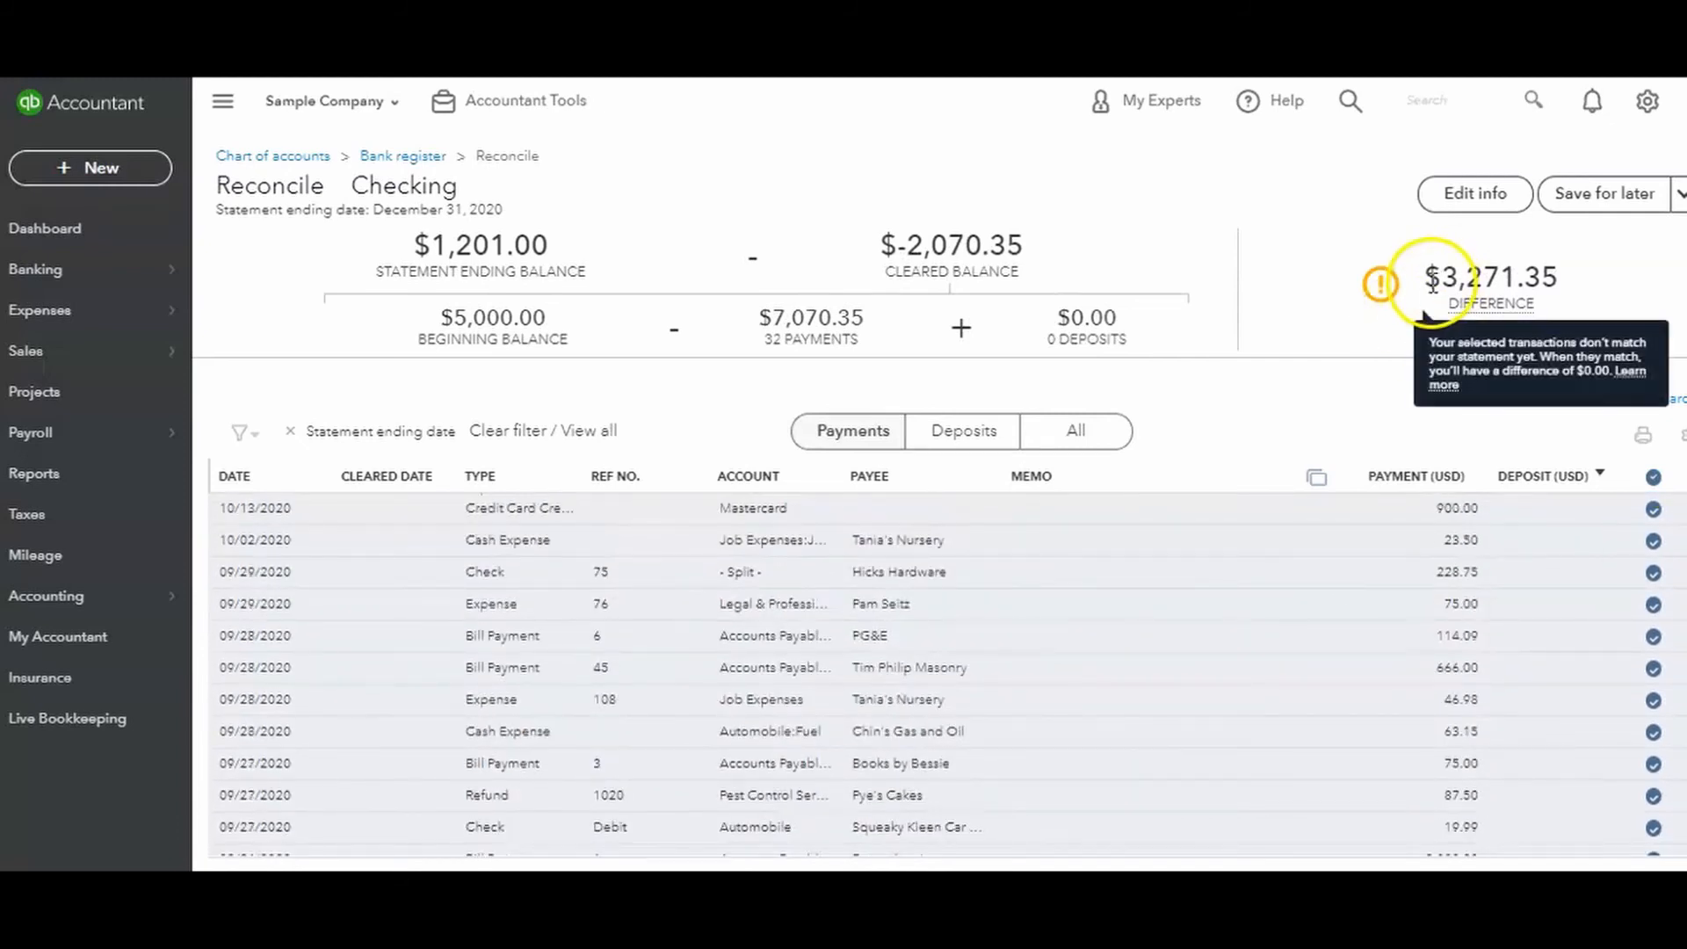
{"action": "left_click_drag", "start_coordinate": [1432, 283], "coordinate": [1556, 290]}
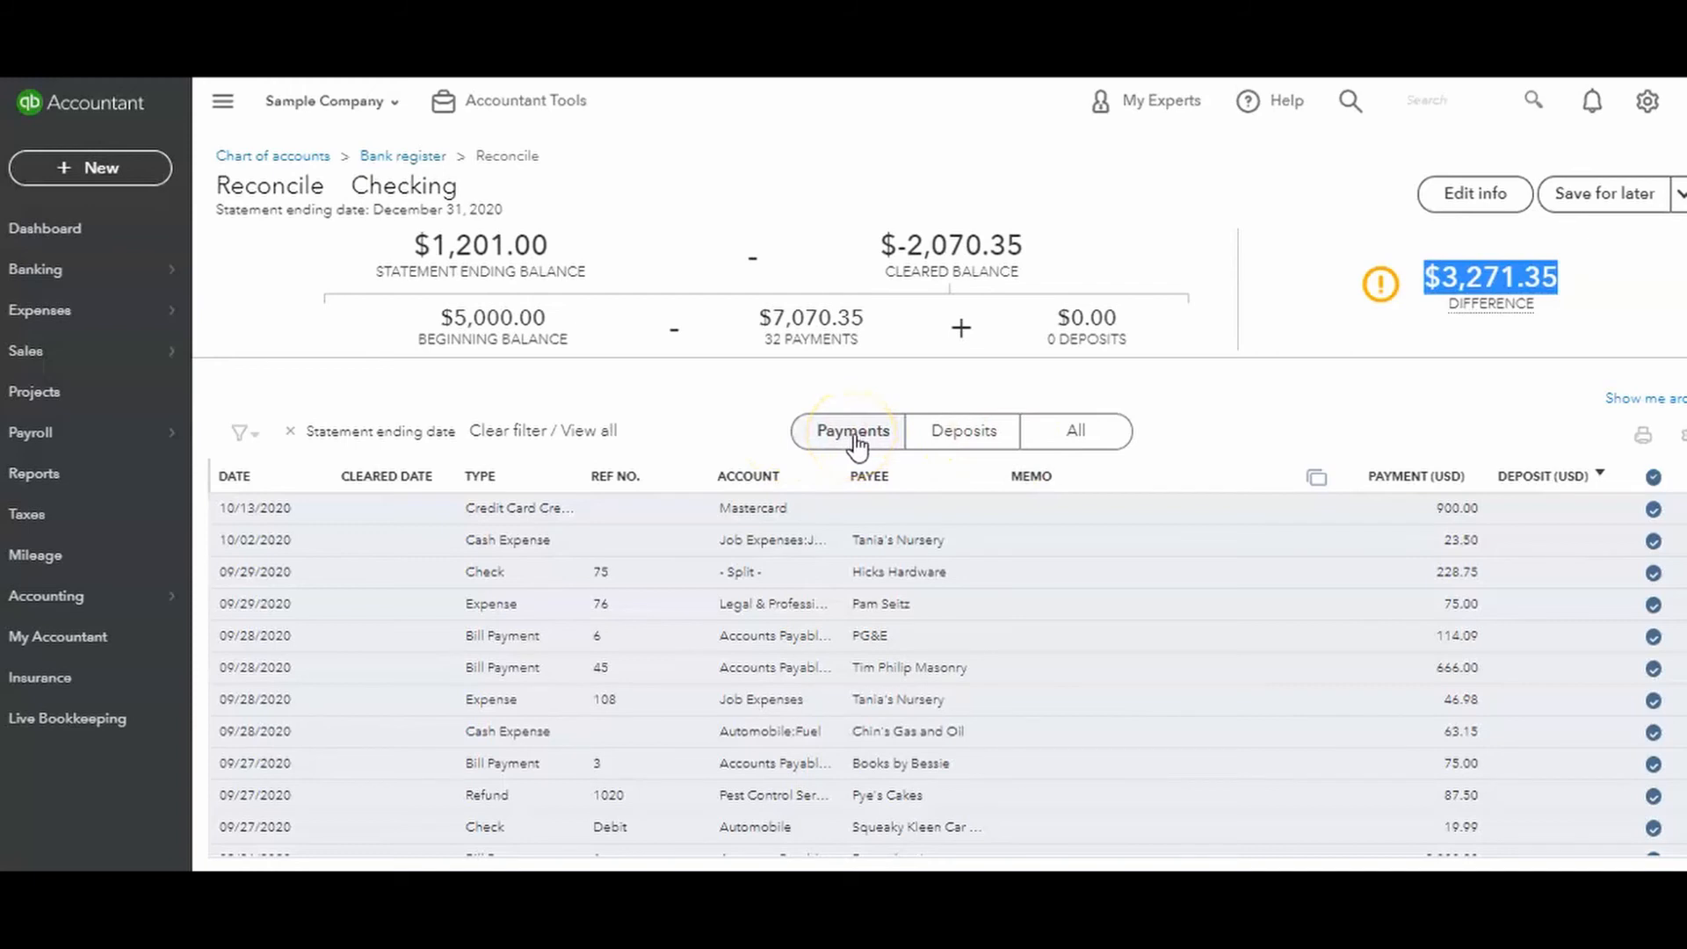
Show all transactions, mark every one of them as cleared, and check the reconciliation difference.
{"action": "left_click", "coordinate": [1074, 441]}
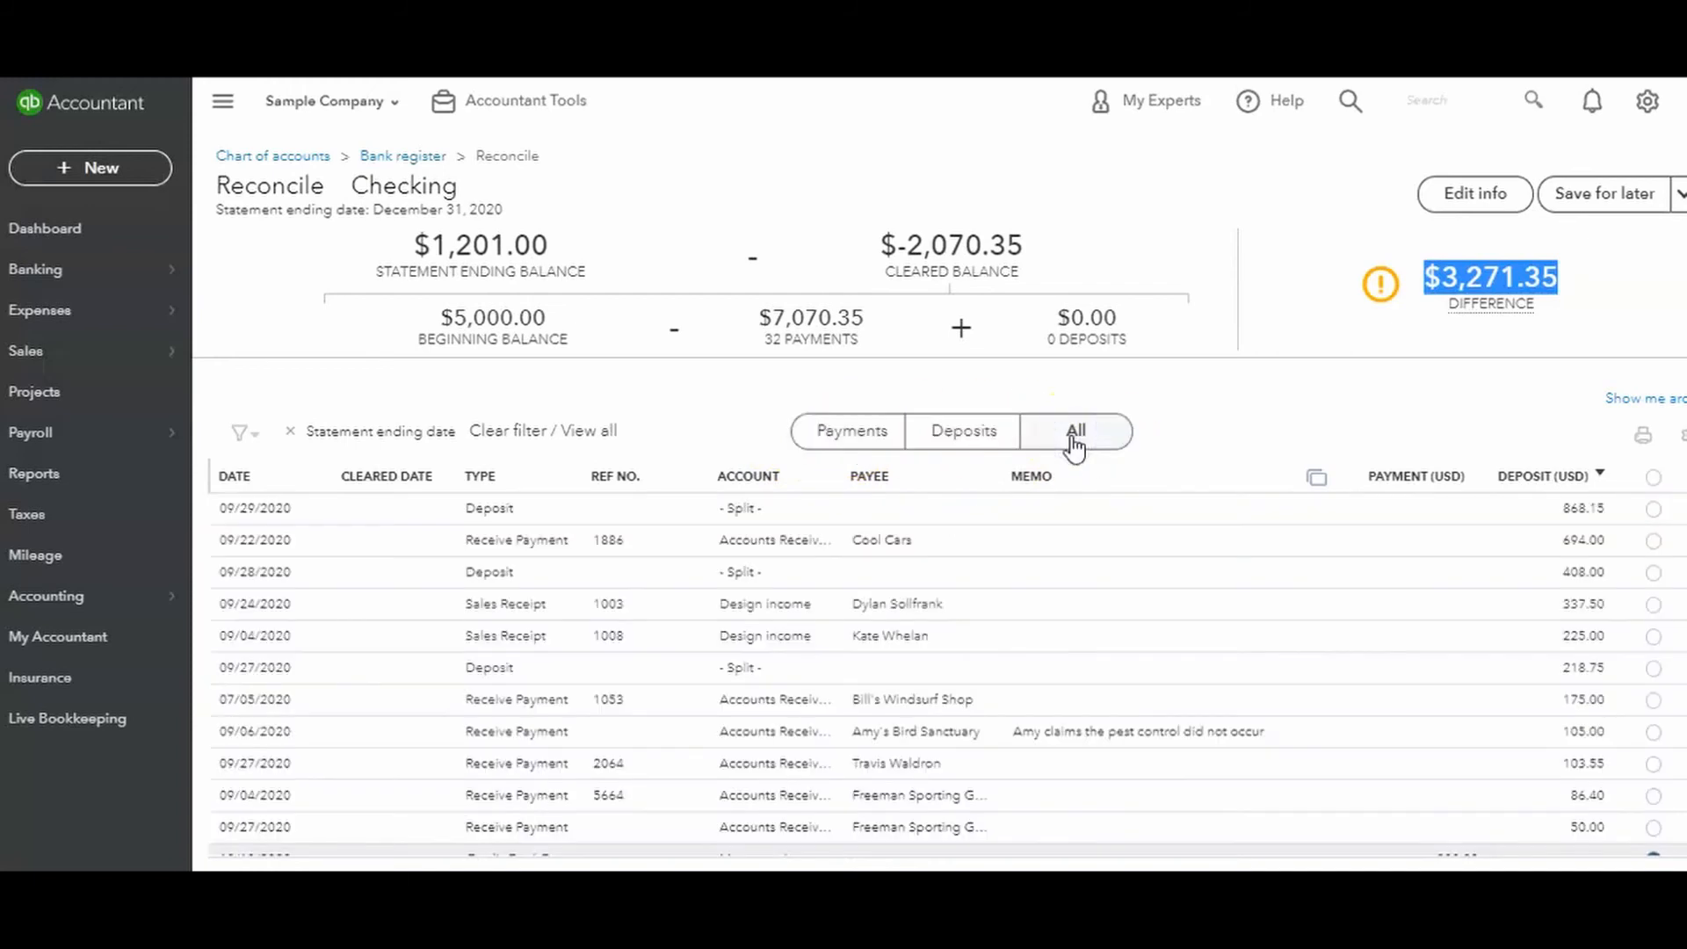
{"action": "left_click", "coordinate": [1653, 477]}
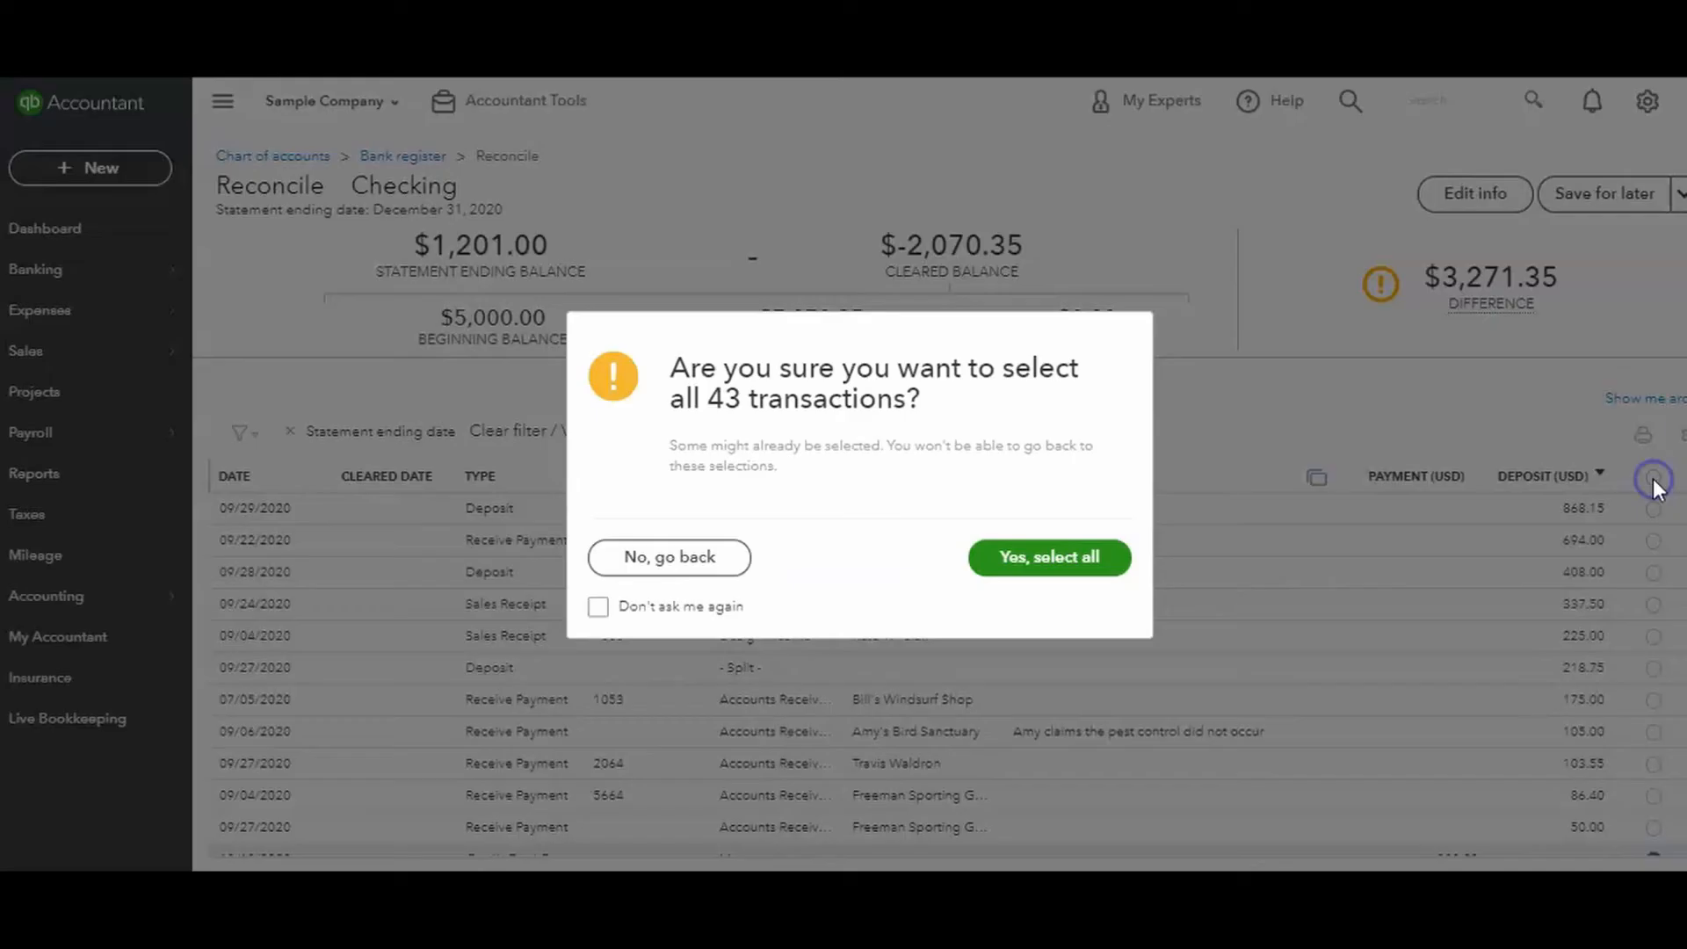
{"action": "left_click", "coordinate": [1061, 561]}
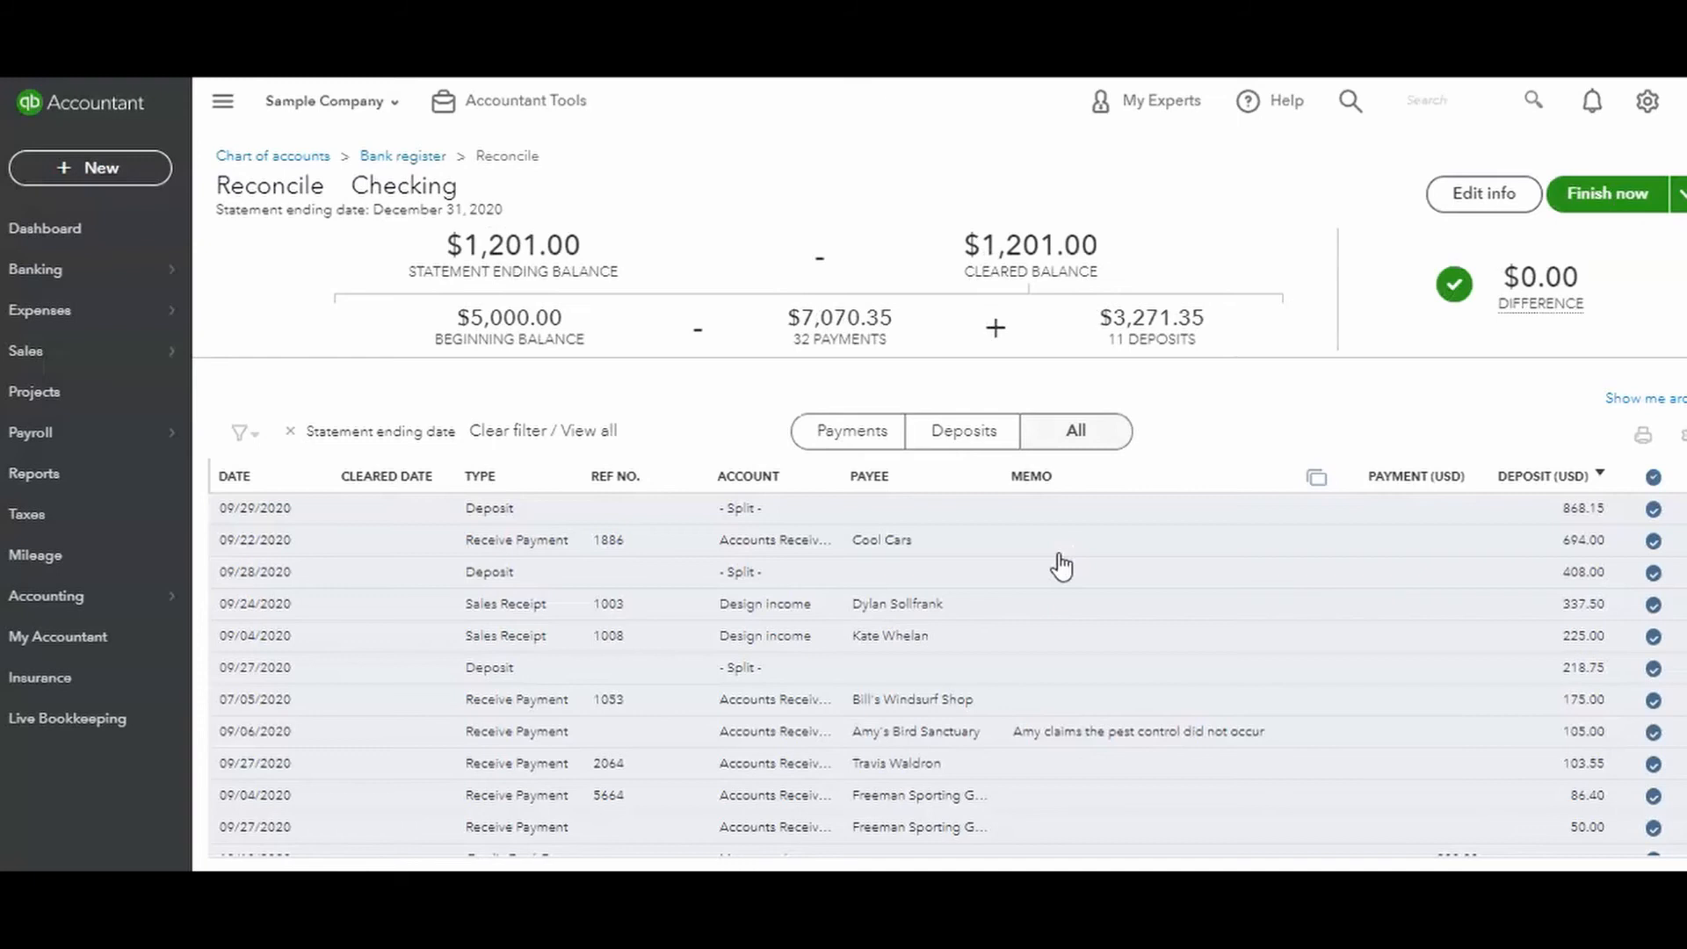
{"action": "mouse_move", "coordinate": [1506, 272]}
{"action": "left_click_drag", "start_coordinate": [1505, 277], "coordinate": [1580, 280]}
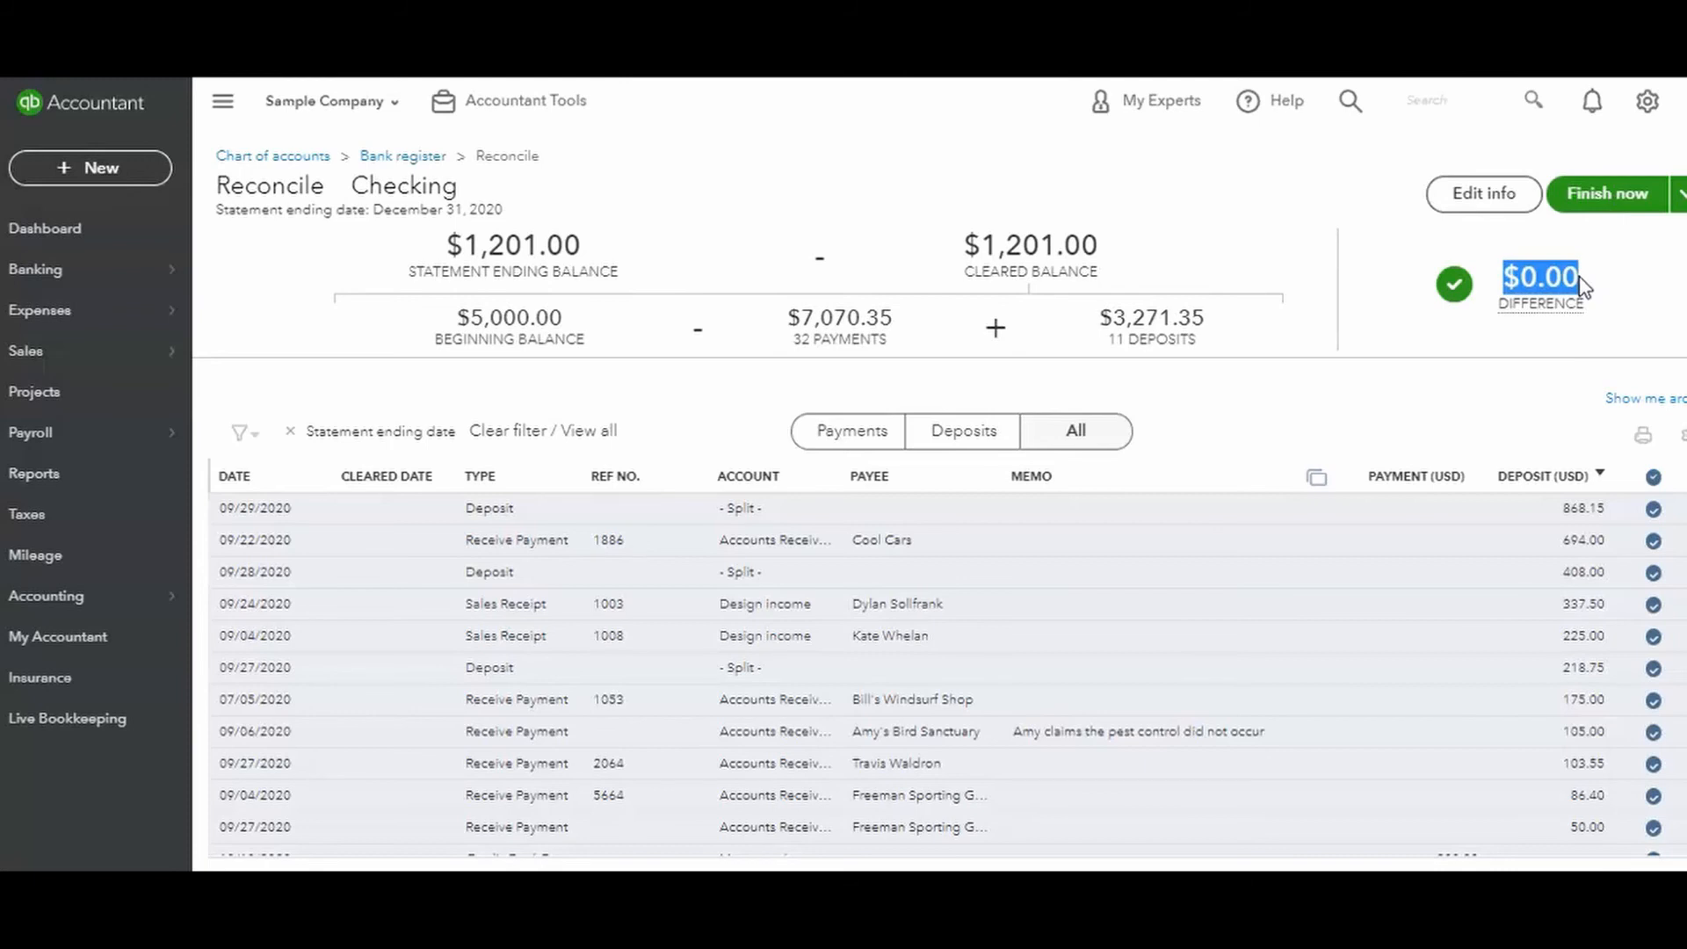
Open the statement information for editing, review the ending balance and ending date, and save it without changing either value.
{"action": "left_click", "coordinate": [1503, 215]}
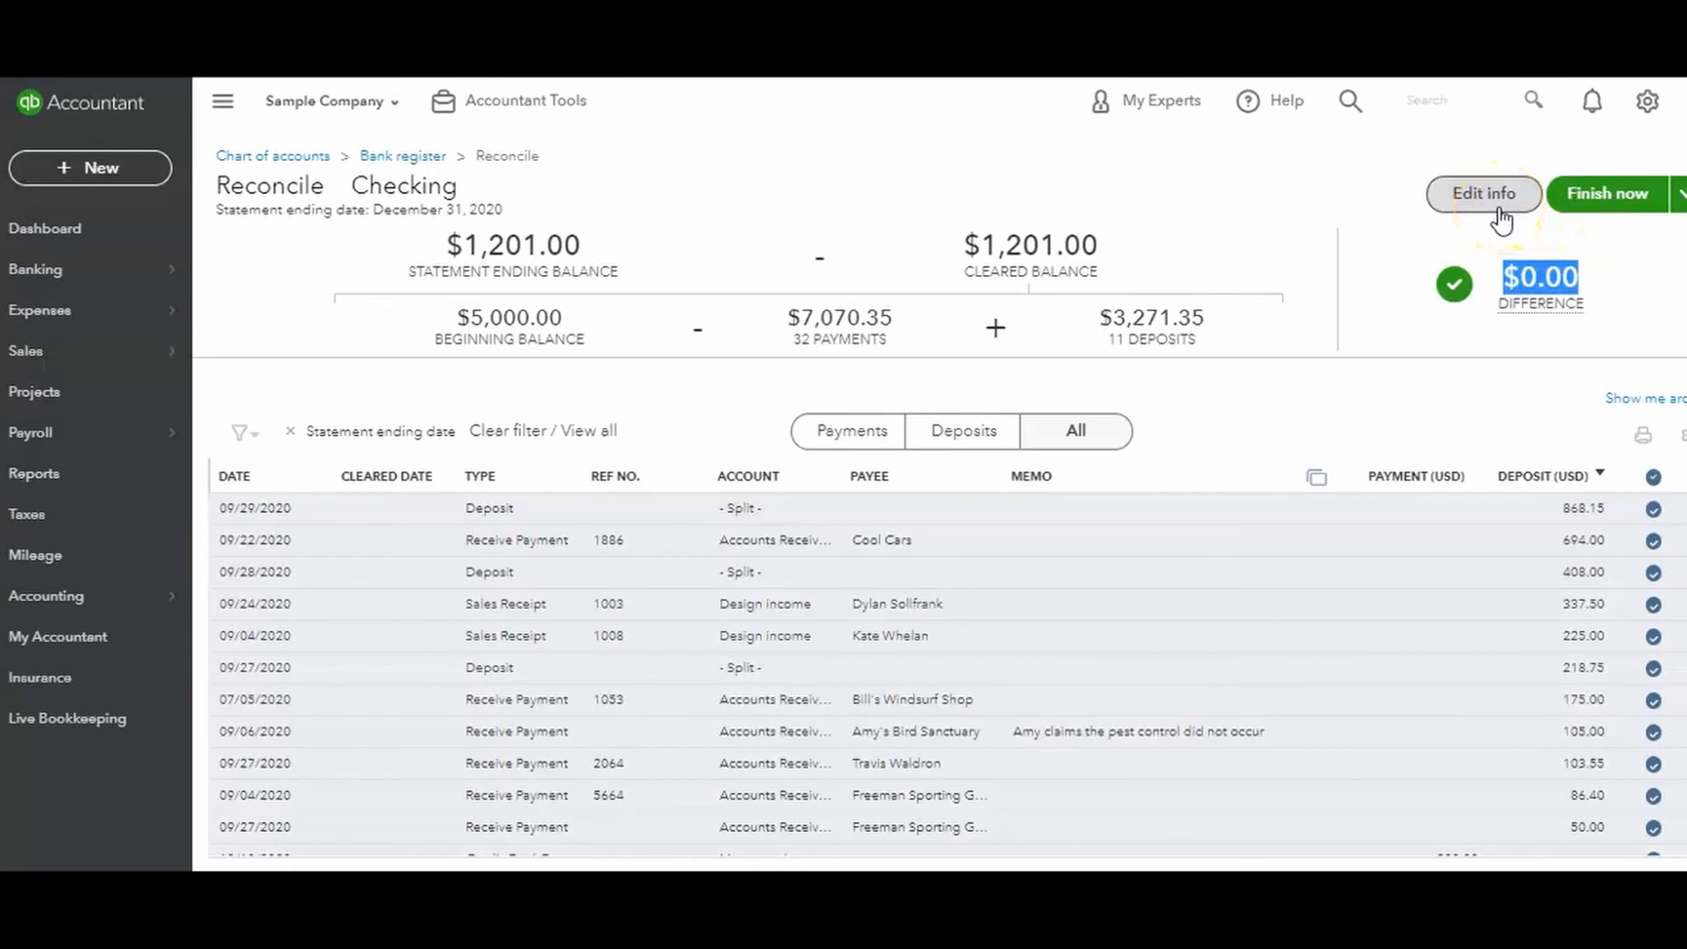
{"action": "left_click", "coordinate": [1503, 215]}
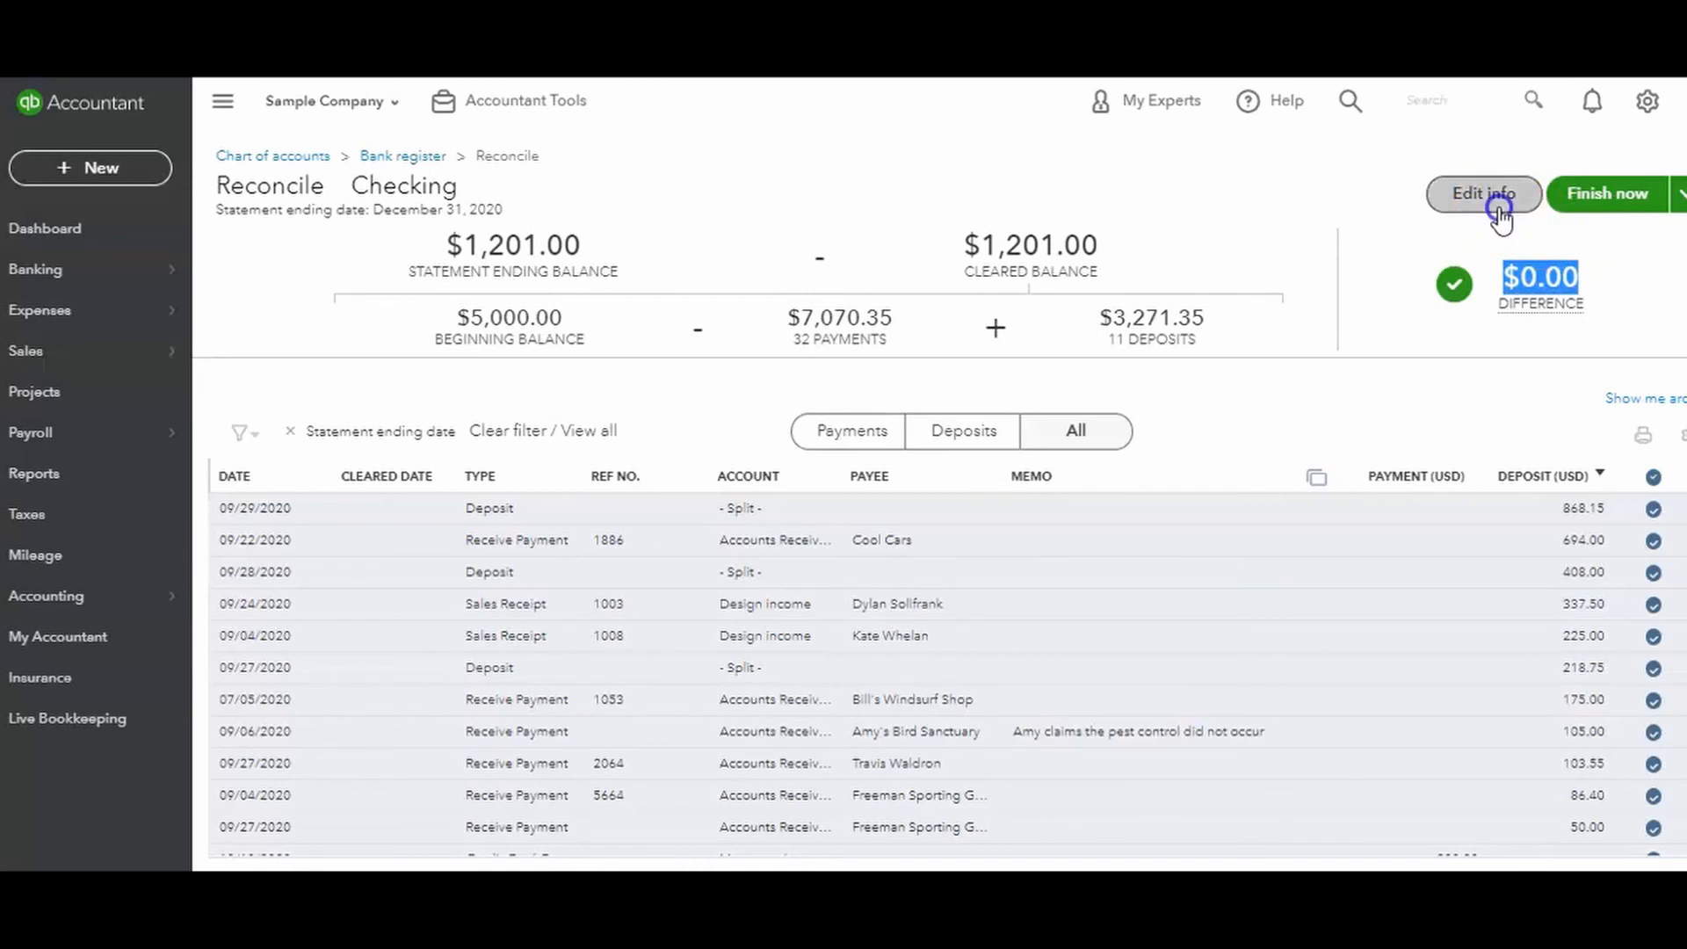
{"action": "left_click", "coordinate": [1411, 200]}
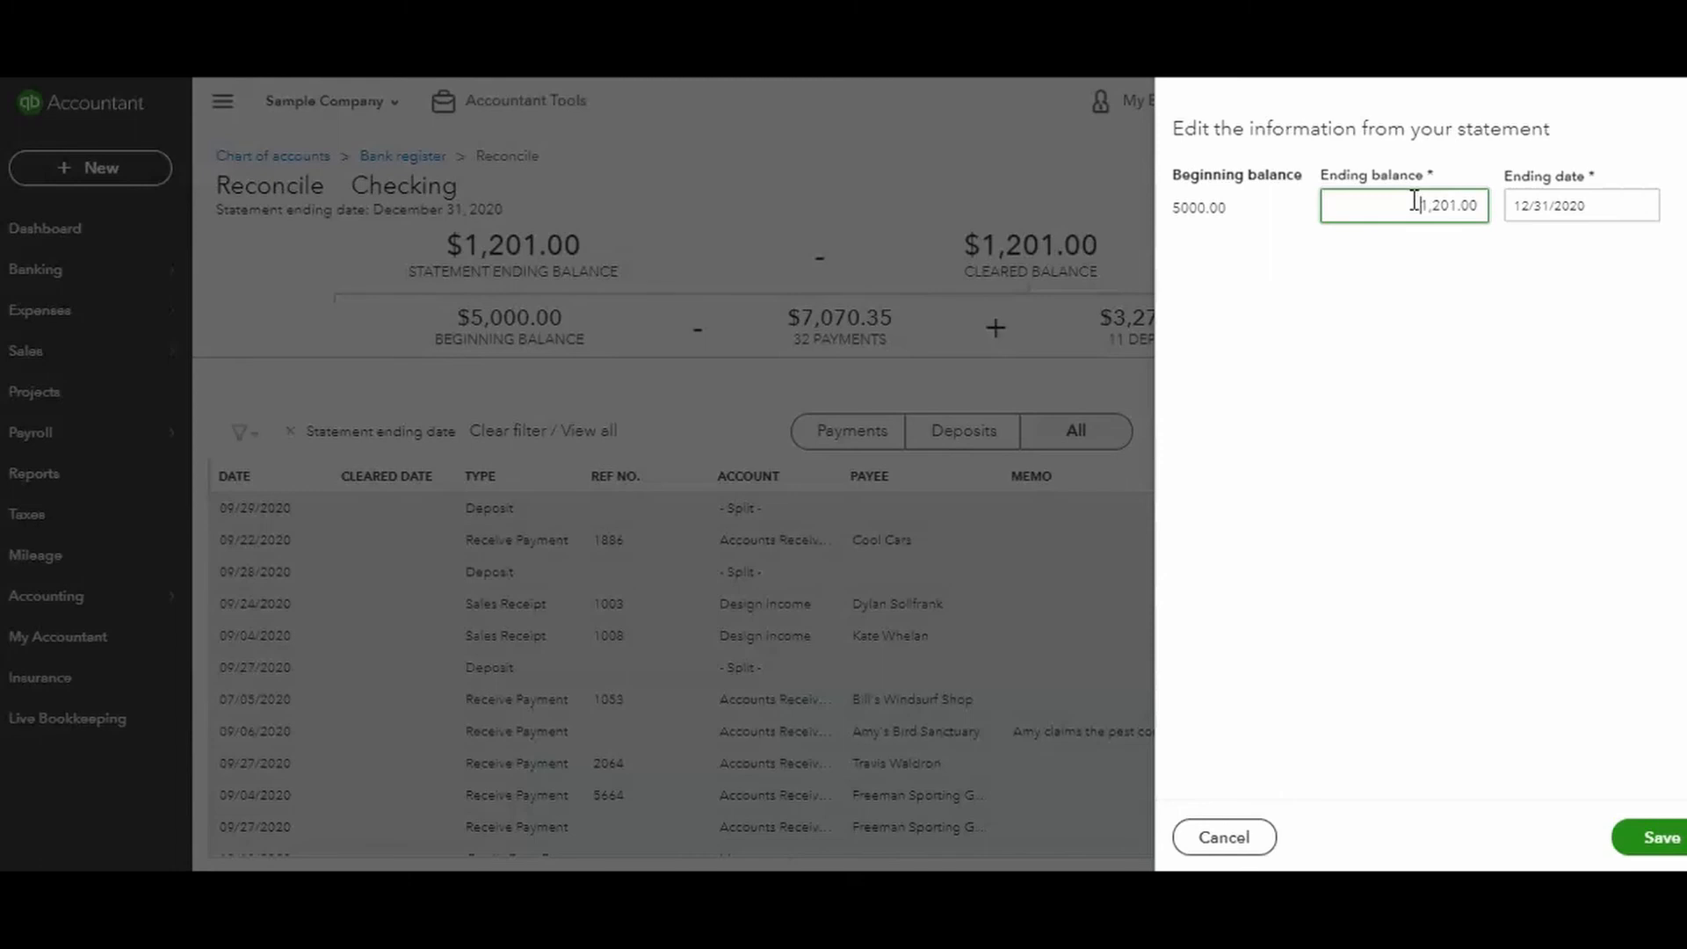
{"action": "left_click_drag", "start_coordinate": [1414, 202], "coordinate": [1498, 215]}
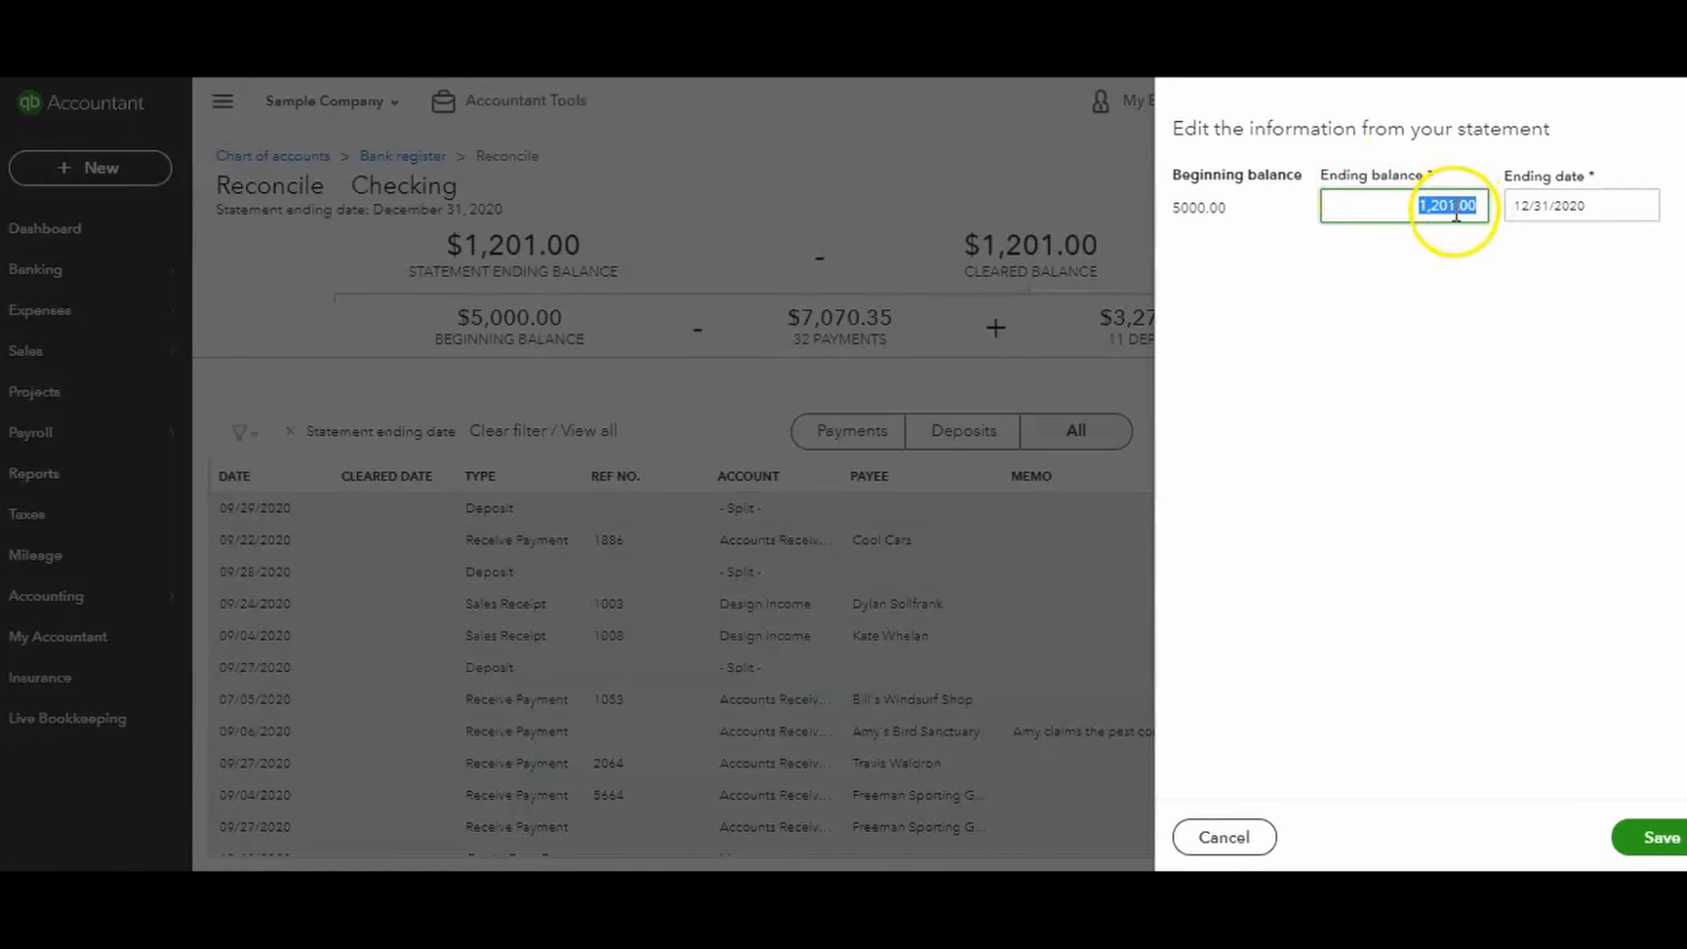
{"action": "left_click_drag", "start_coordinate": [1587, 202], "coordinate": [1494, 209]}
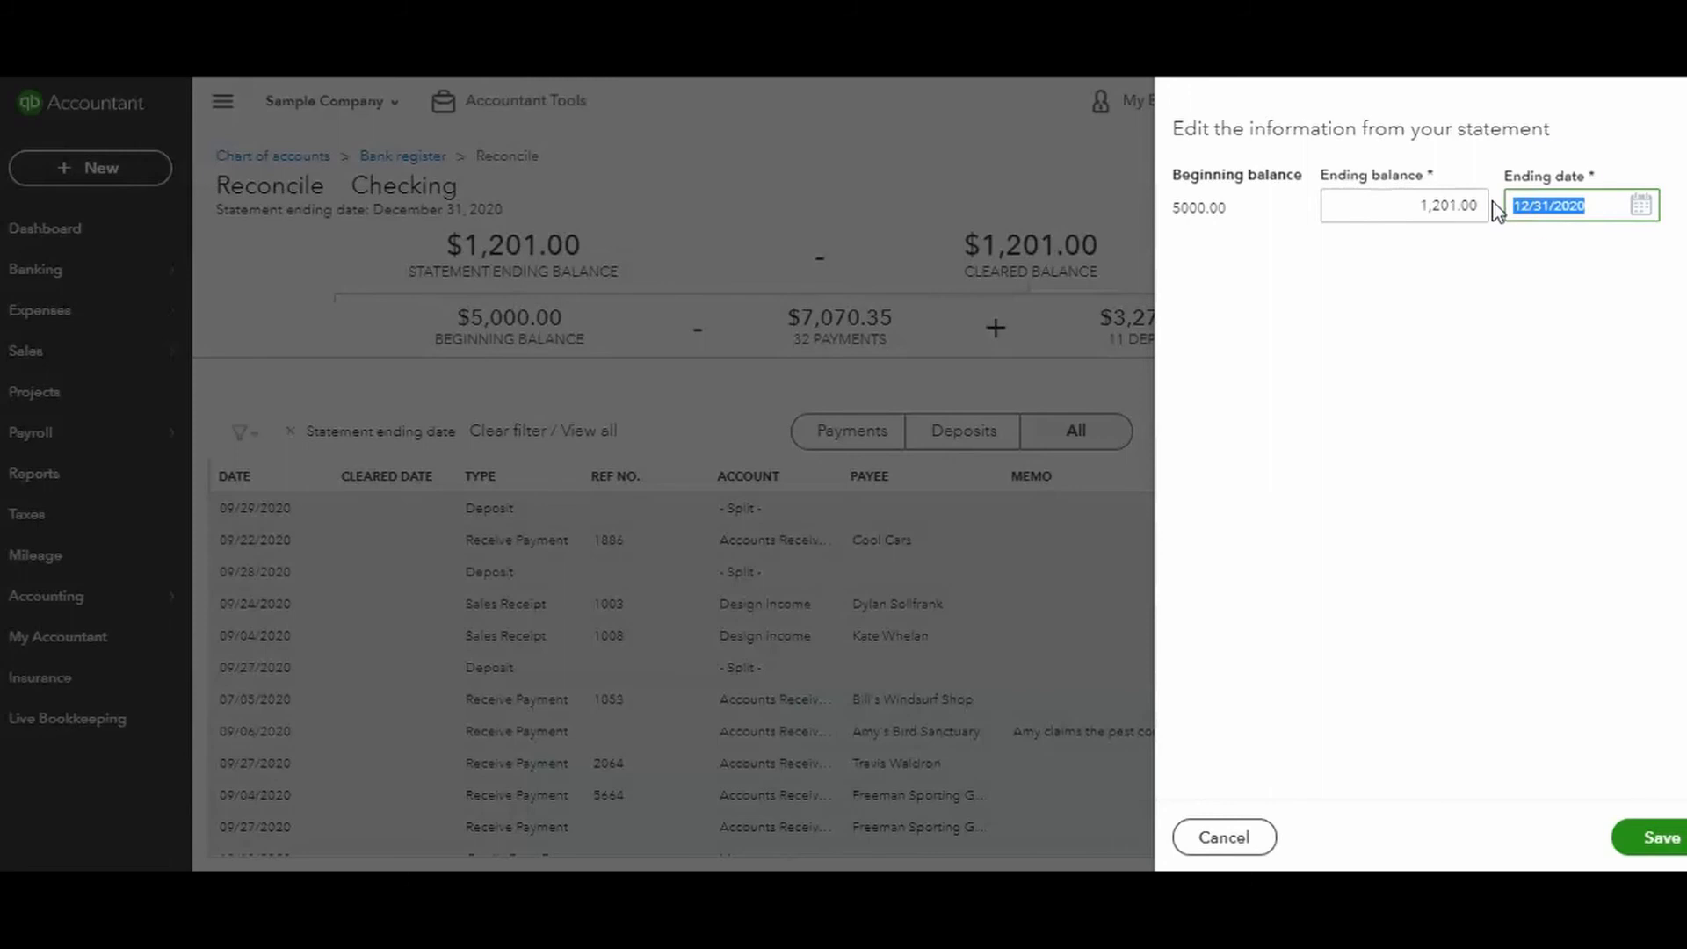
{"action": "left_click", "coordinate": [1593, 202]}
{"action": "left_click", "coordinate": [1639, 842]}
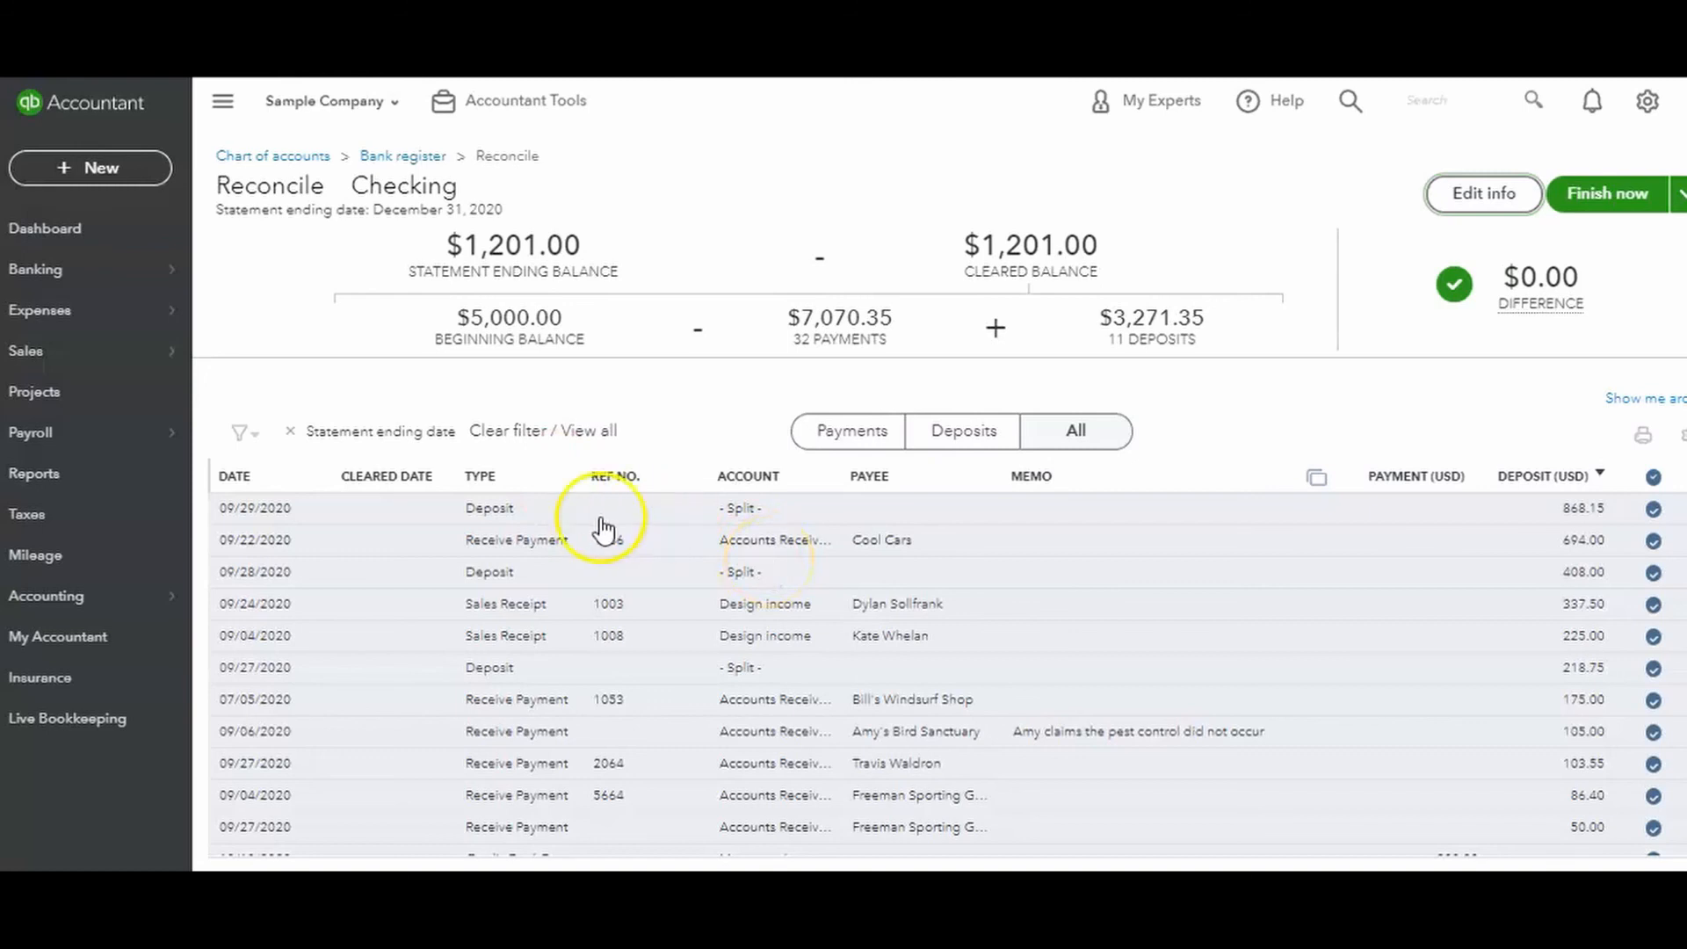
Sort the transactions by type in ascending order, and expand the 09/23/2020 Mahoney Mugs check to view its details, cancelling without edits.
{"action": "left_click", "coordinate": [483, 478]}
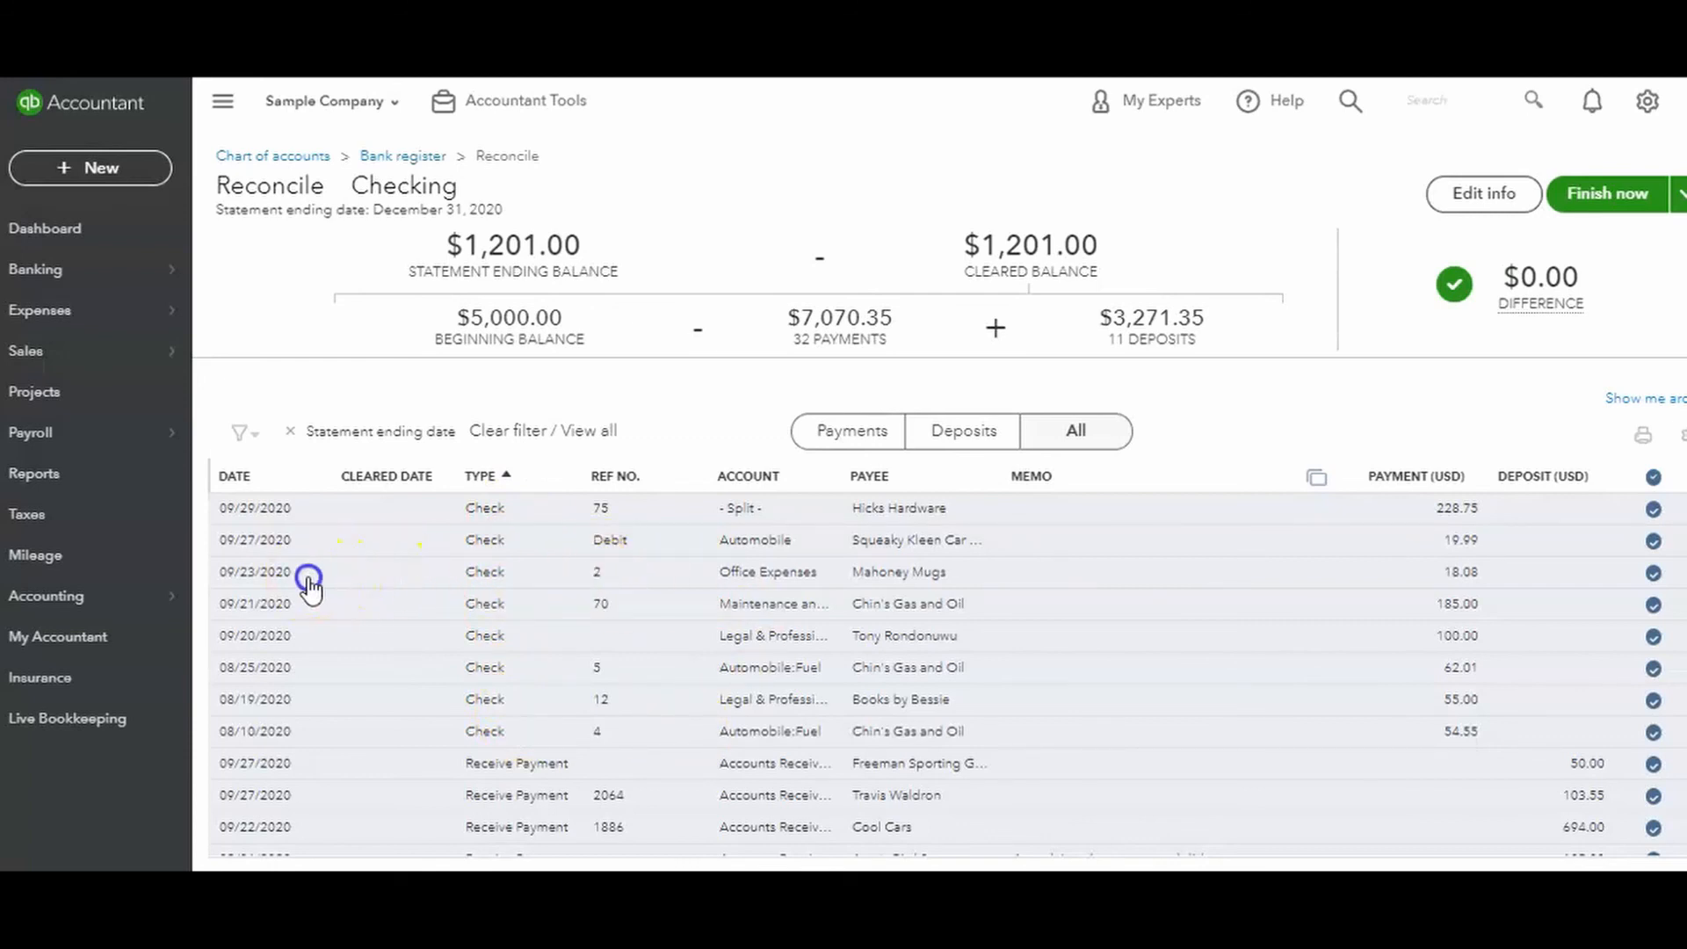
{"action": "left_click", "coordinate": [355, 576]}
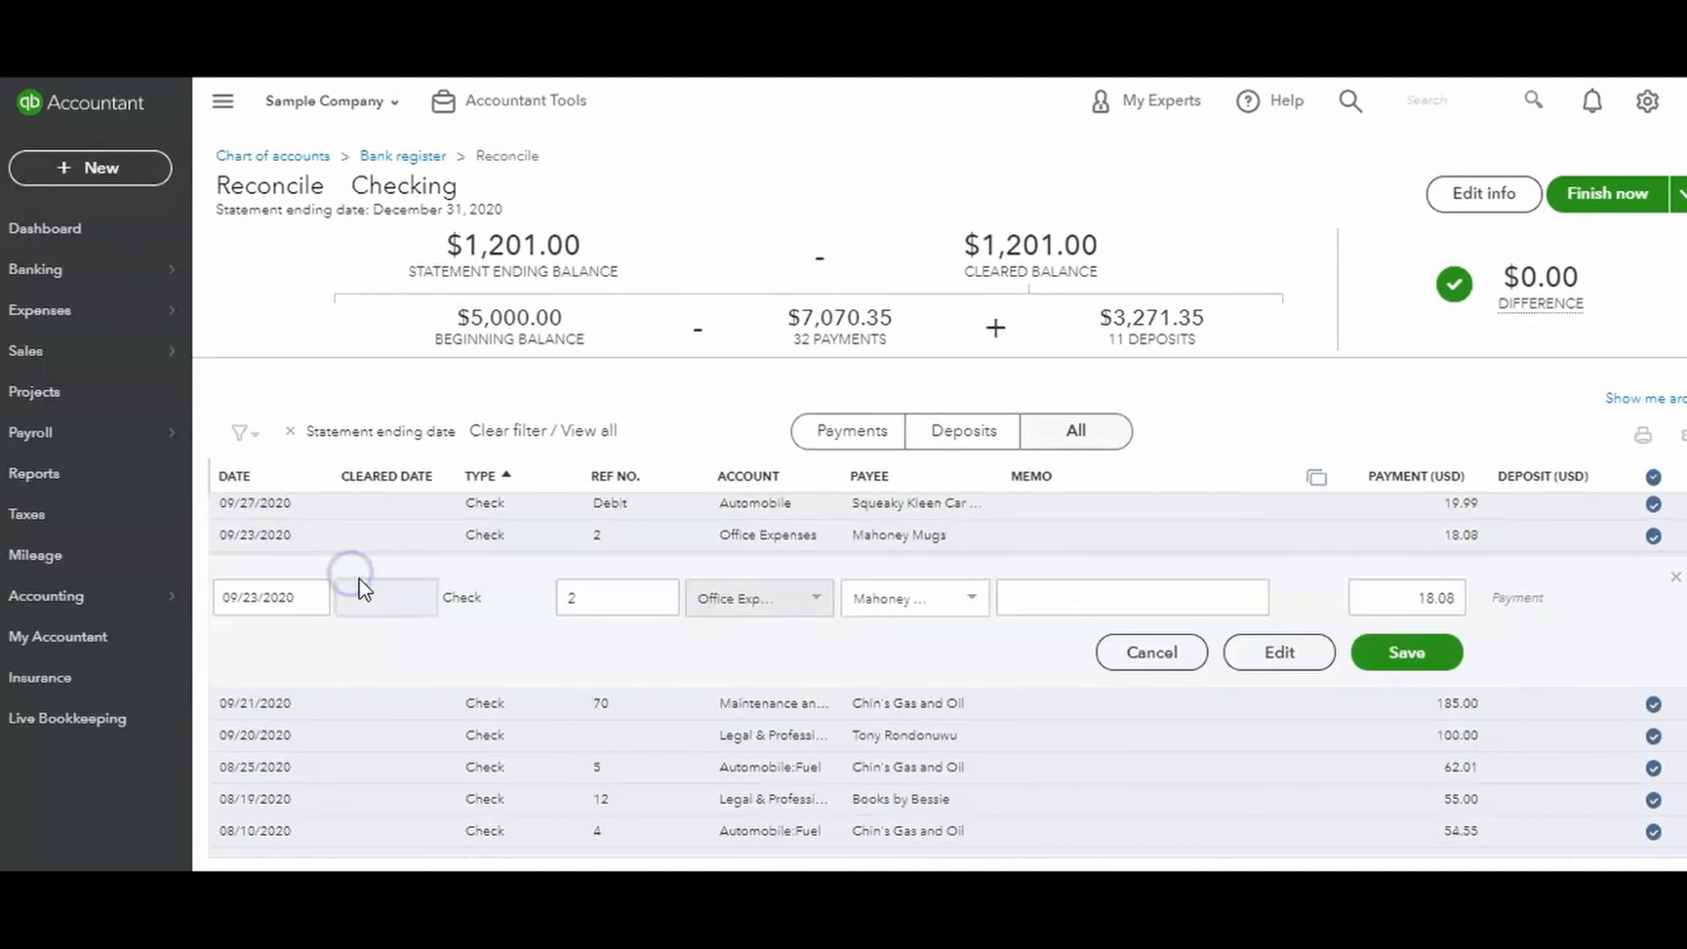
{"action": "left_click", "coordinate": [1169, 661]}
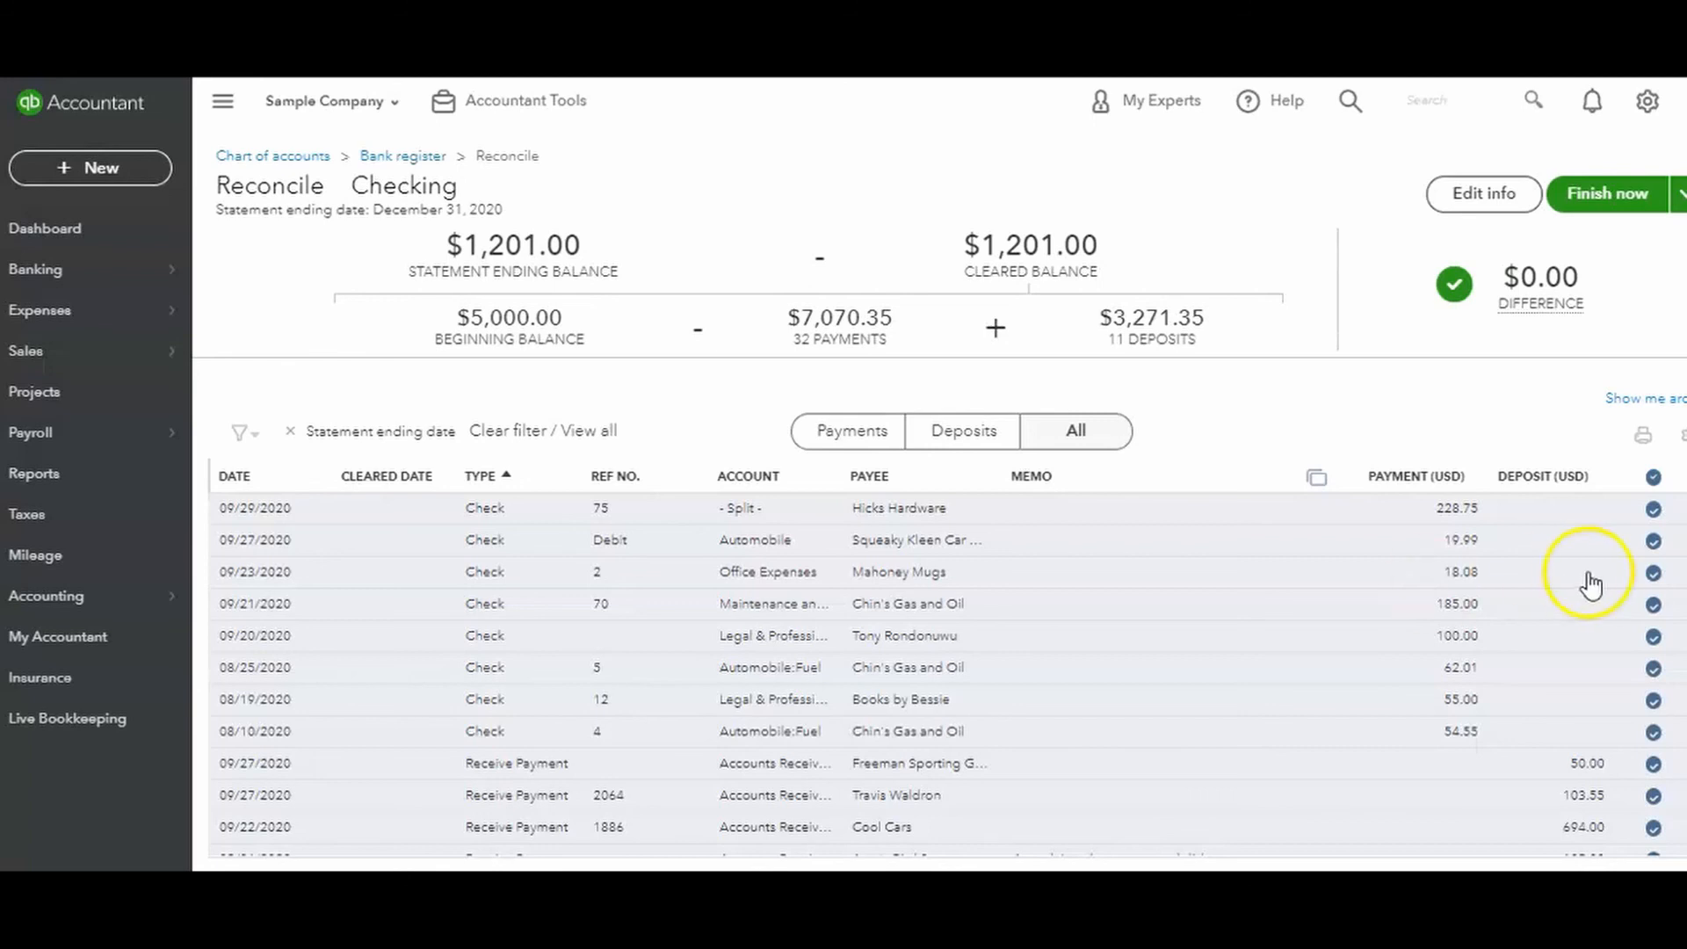
Unmark the 09/23/2020 Mahoney Mugs check as cleared and mark it again.
{"action": "left_click", "coordinate": [1654, 573]}
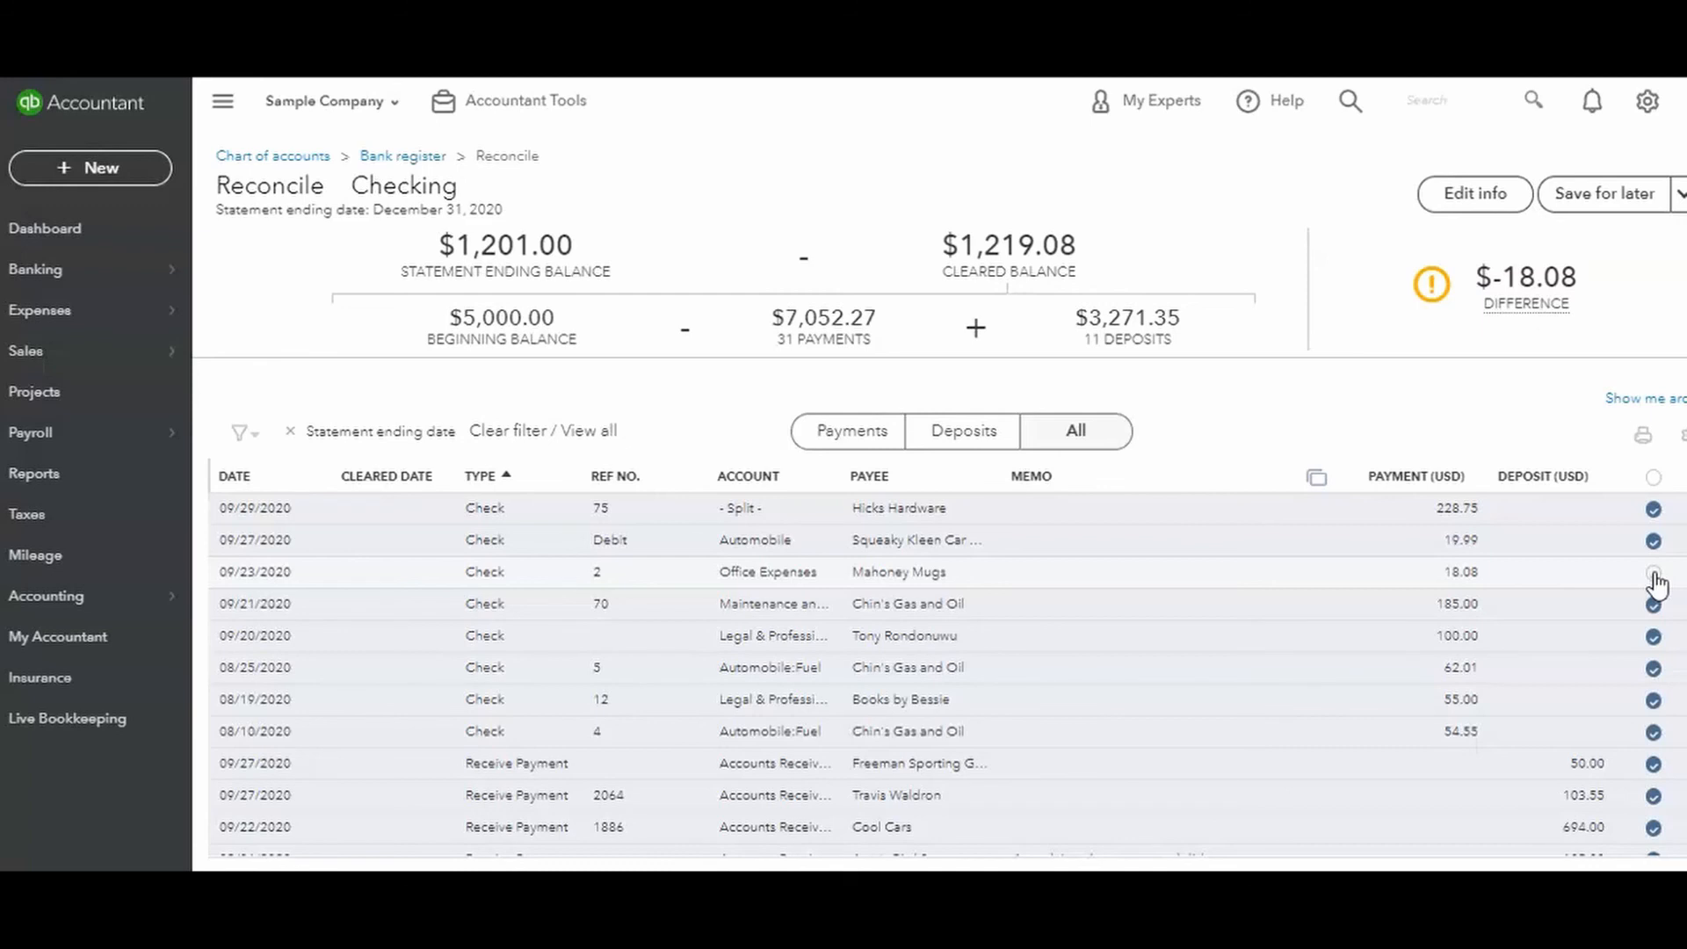
{"action": "left_click", "coordinate": [1654, 576]}
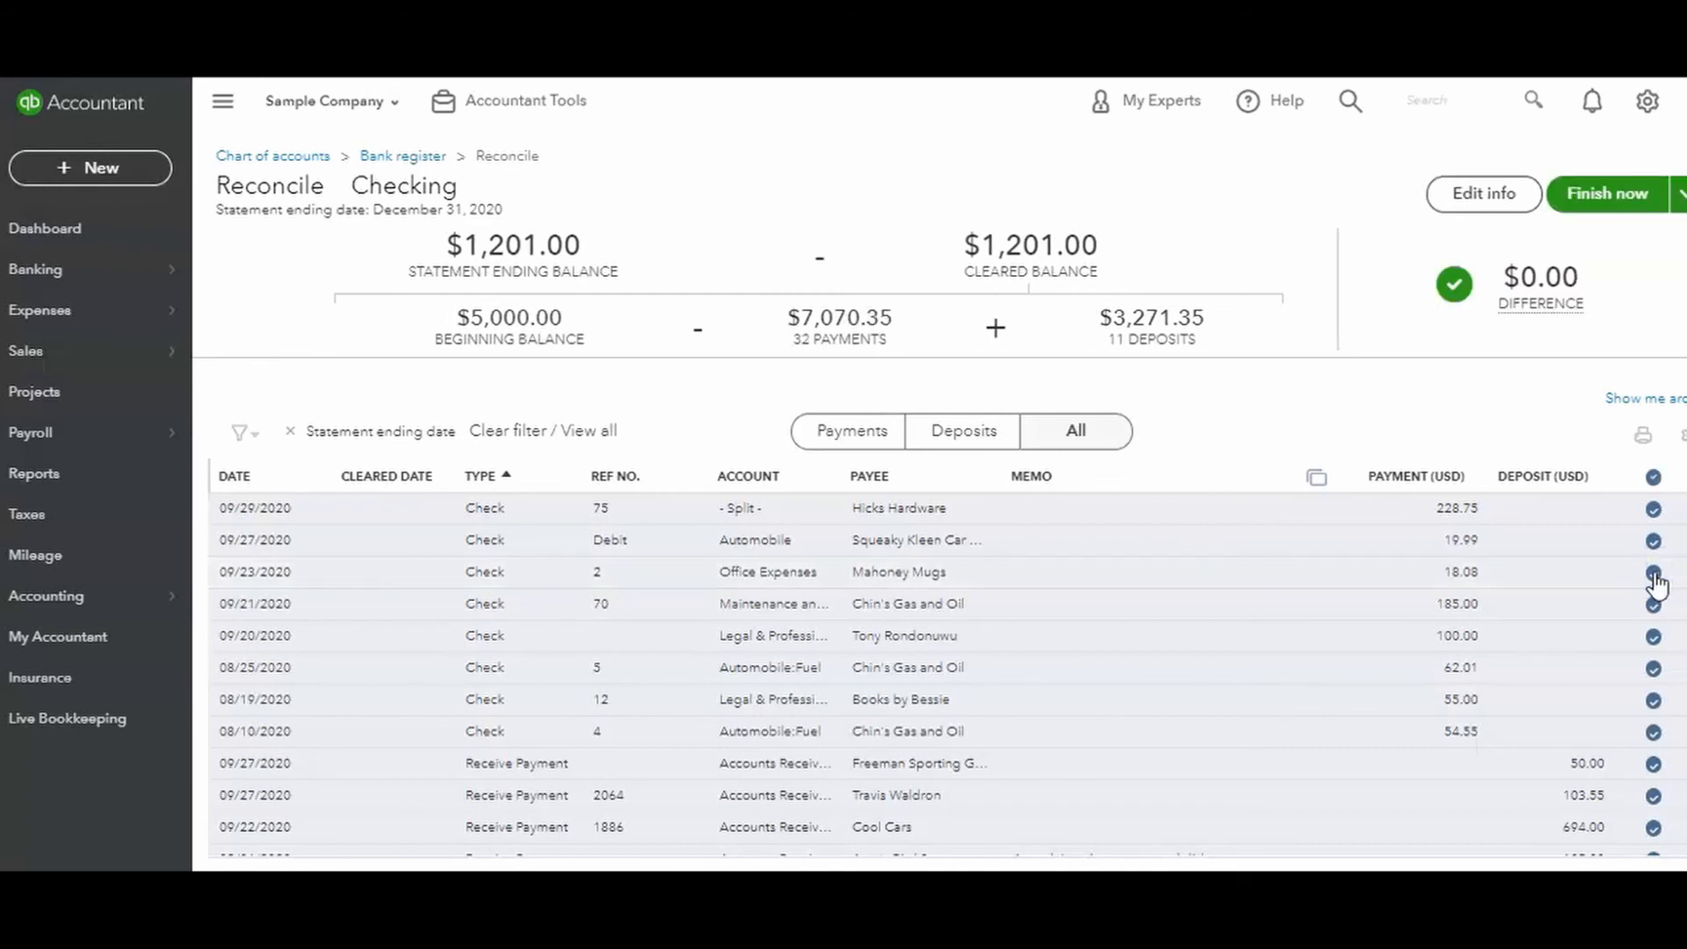